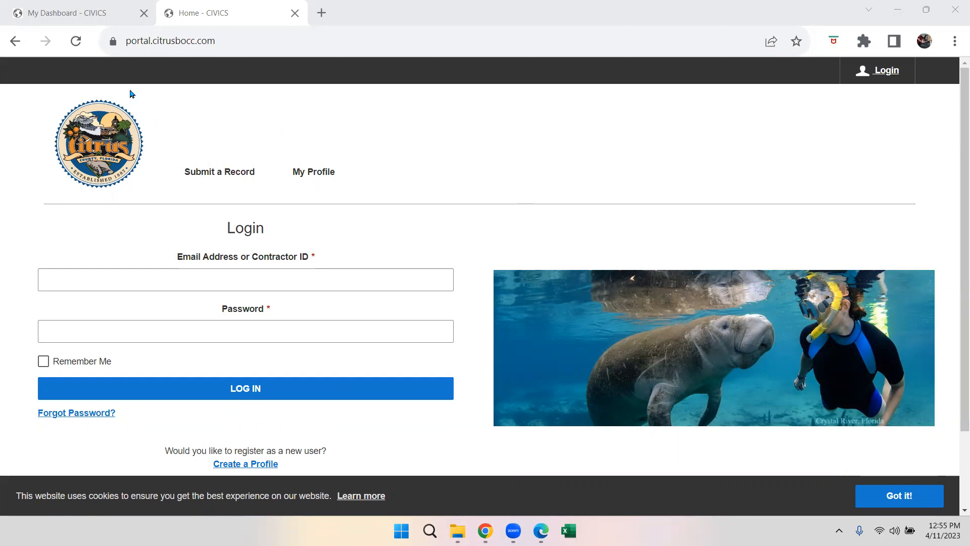
- Close the extra Home - CIVICS tab and review the dashboard showing $657.54 due
click(132, 53)
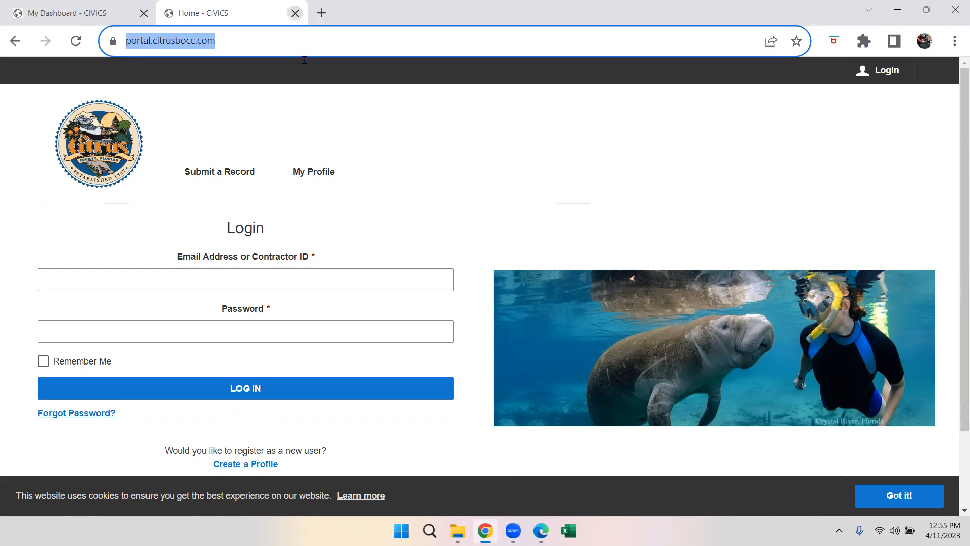
key(ctrl+w)
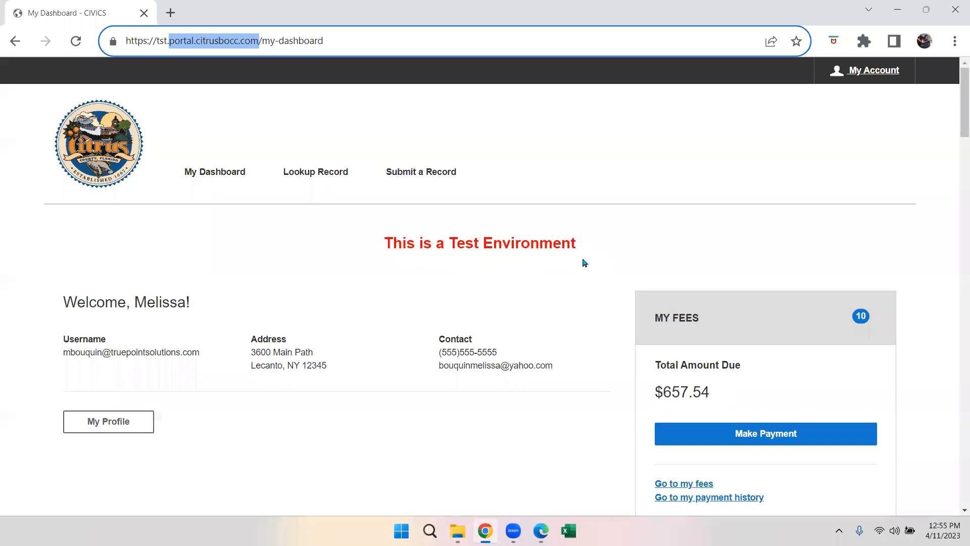
scroll(585, 262, down, 1)
scroll(584, 263, up, 1)
scroll(811, 275, down, 1)
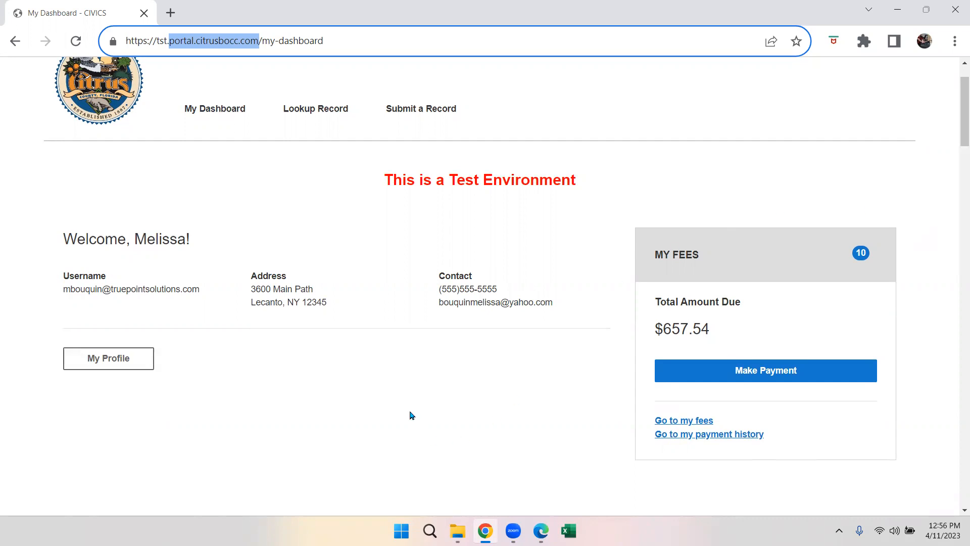
- Under Submit a Record, choose Building Permit Applications > New SFD > New SFD
click(408, 117)
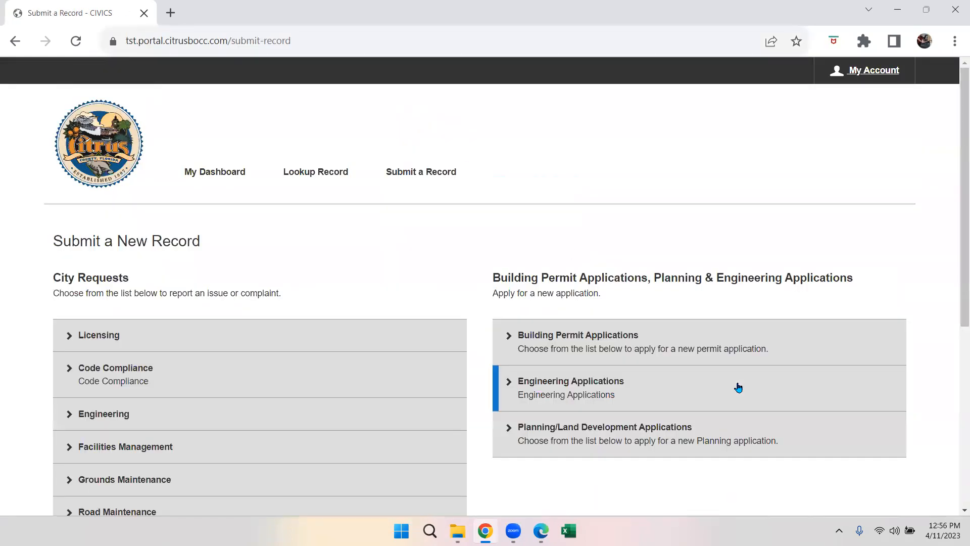
drag(954, 290, 956, 321)
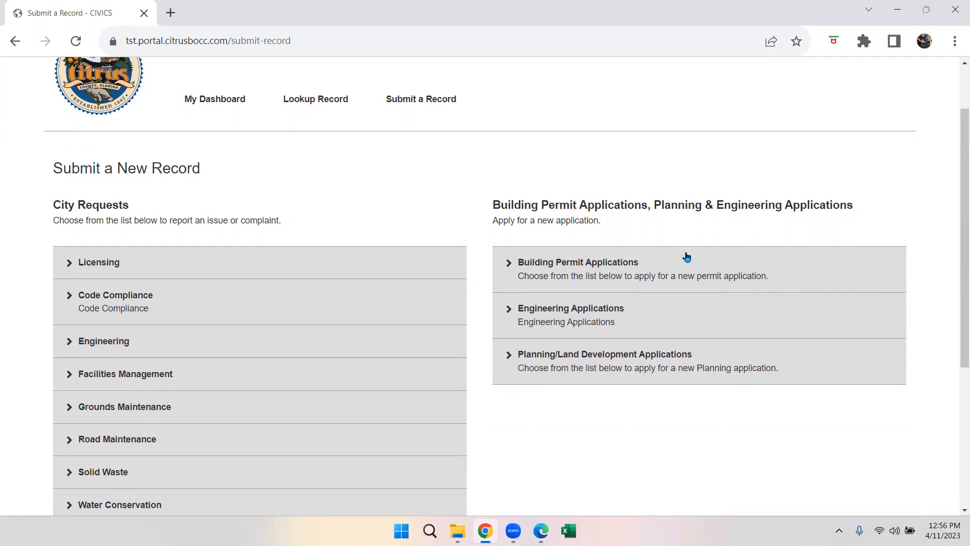
click(558, 267)
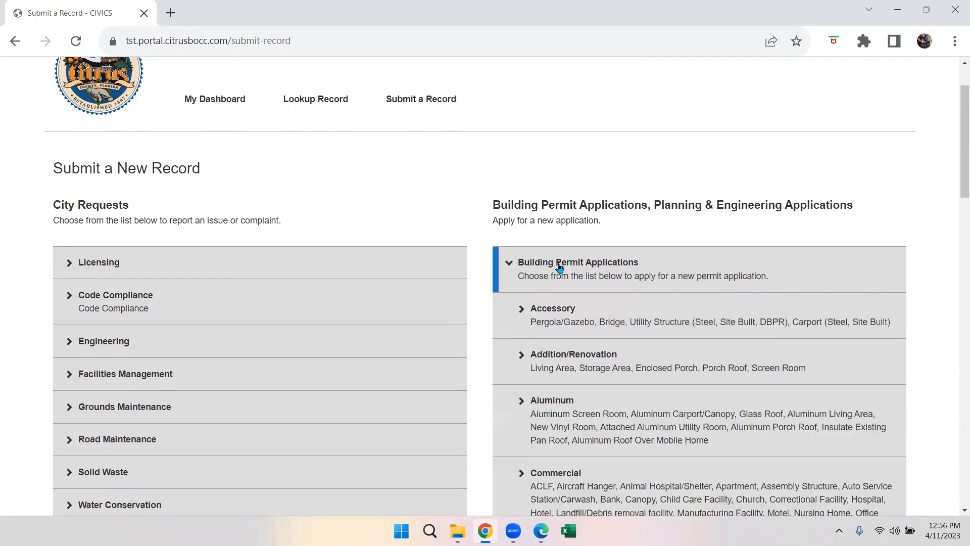
drag(955, 160, 956, 377)
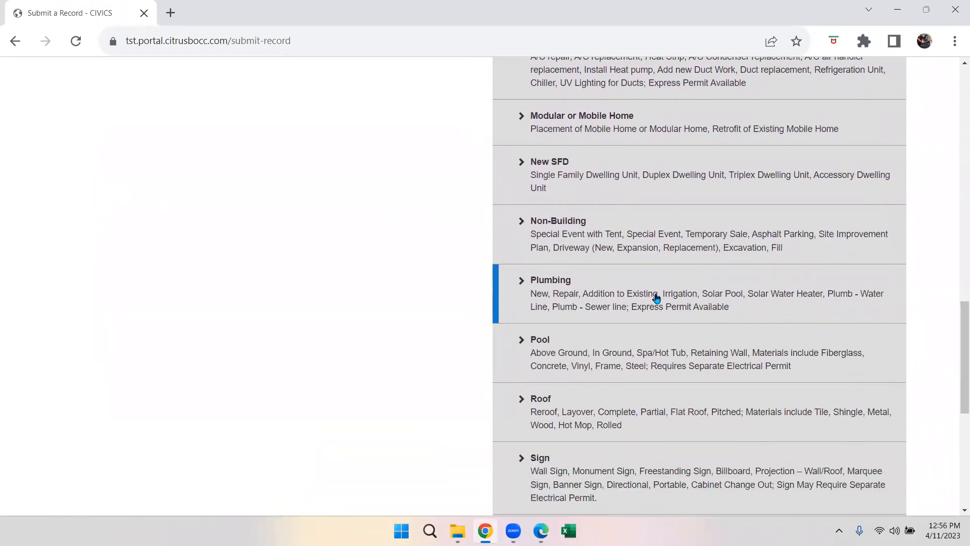
click(570, 176)
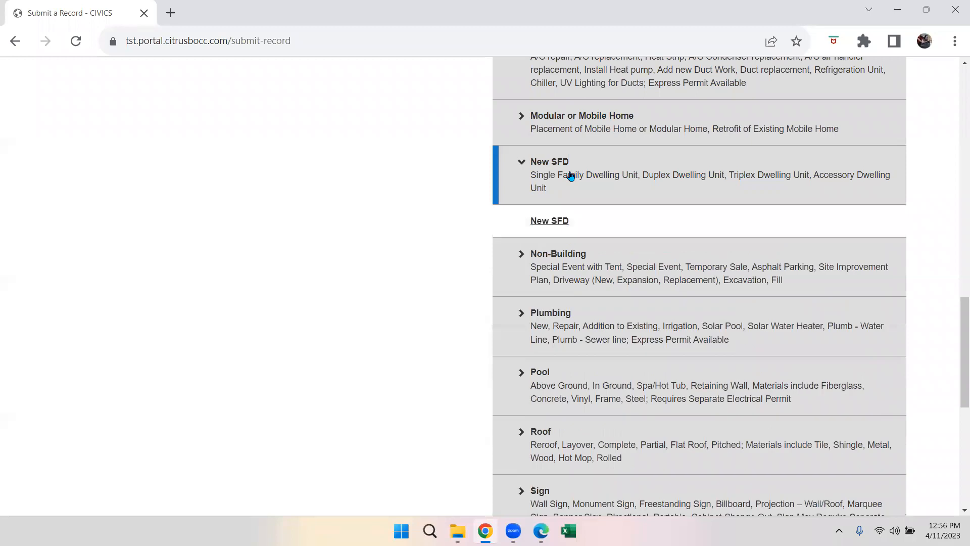
click(558, 224)
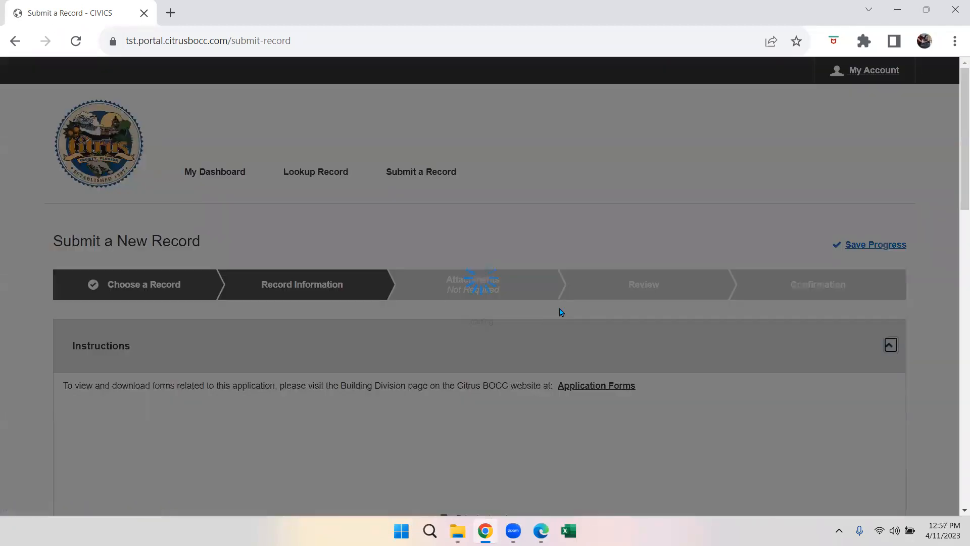
- Scroll down to the New SFD Record Information fields and focus Description
scroll(605, 378, down, 3)
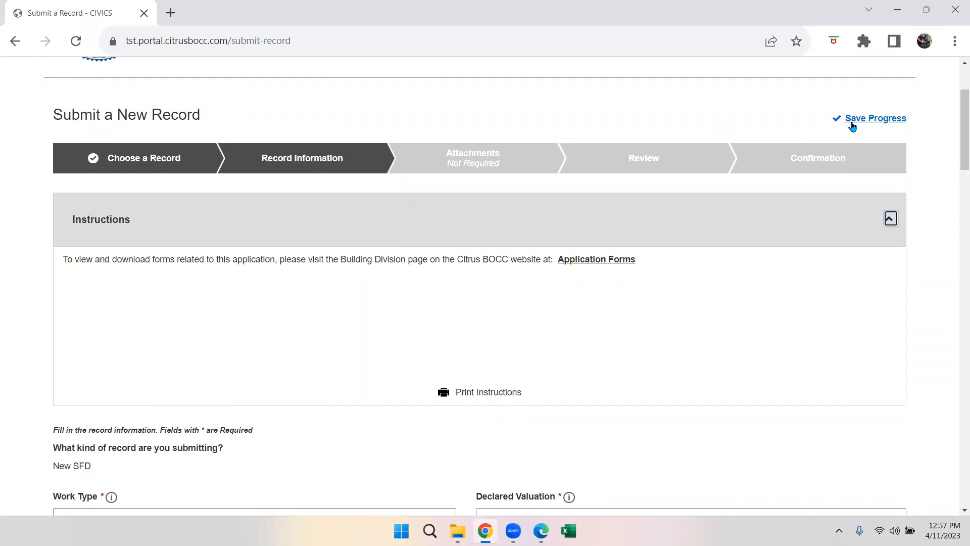
scroll(439, 312, down, 3)
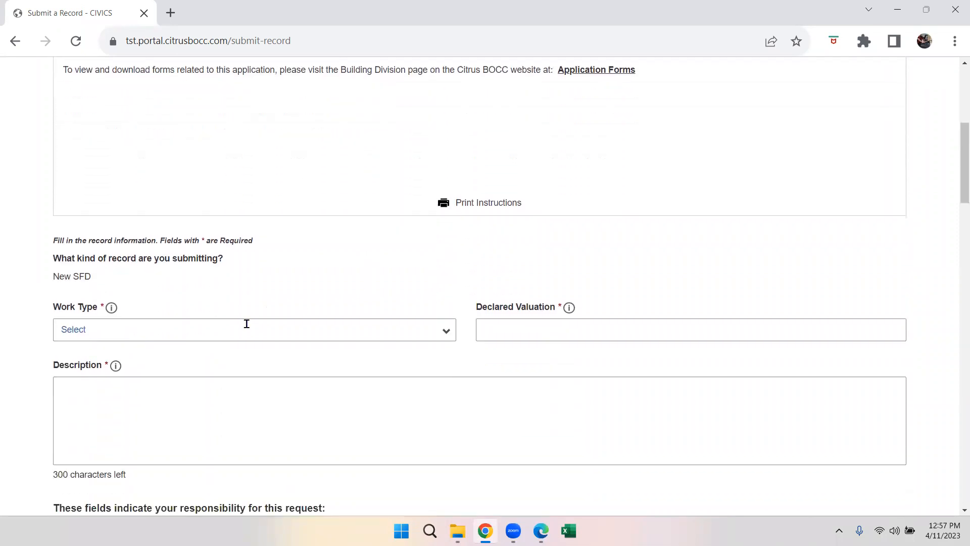
scroll(247, 324, down, 1)
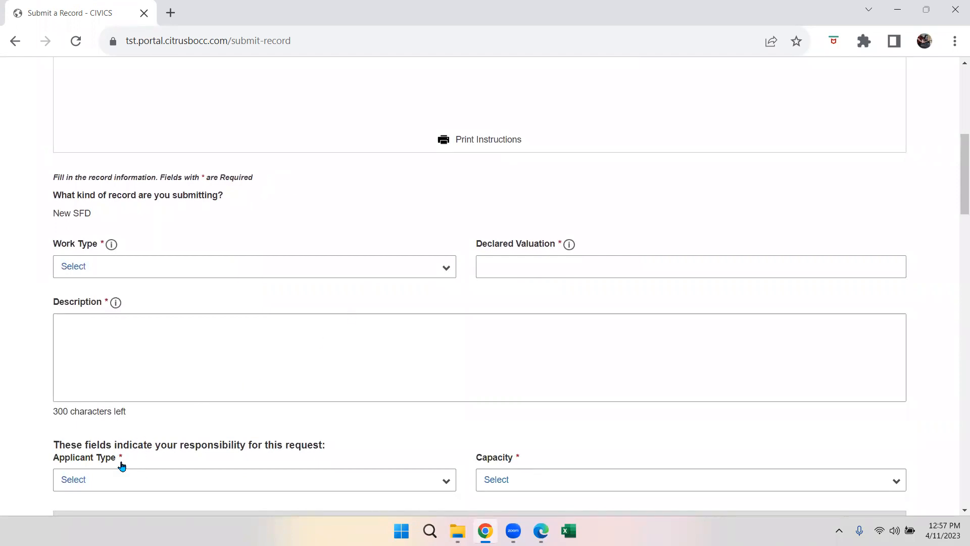
click(208, 352)
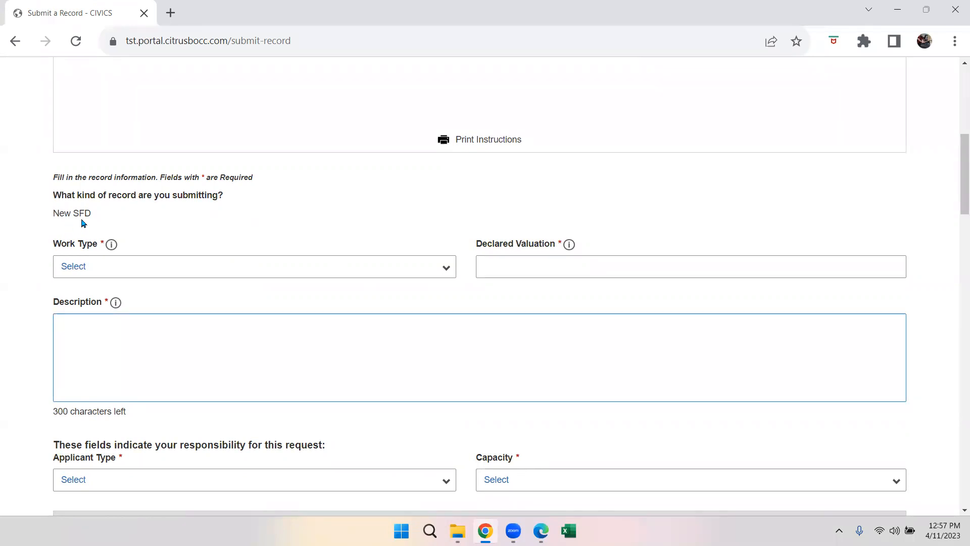
- Set Work Type to New Construction, valuation 250000 and description 'New house'
click(94, 266)
click(94, 266)
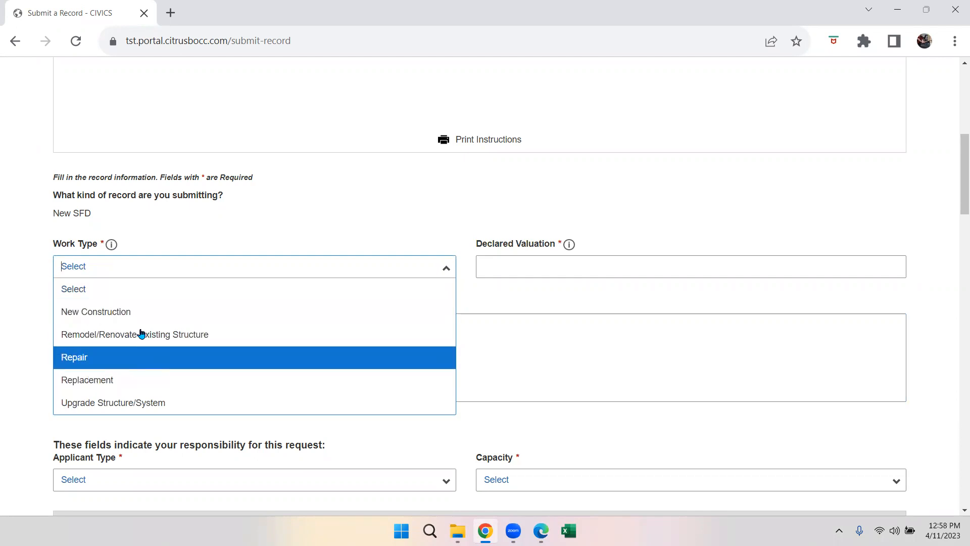
click(135, 313)
click(497, 268)
text(250000)
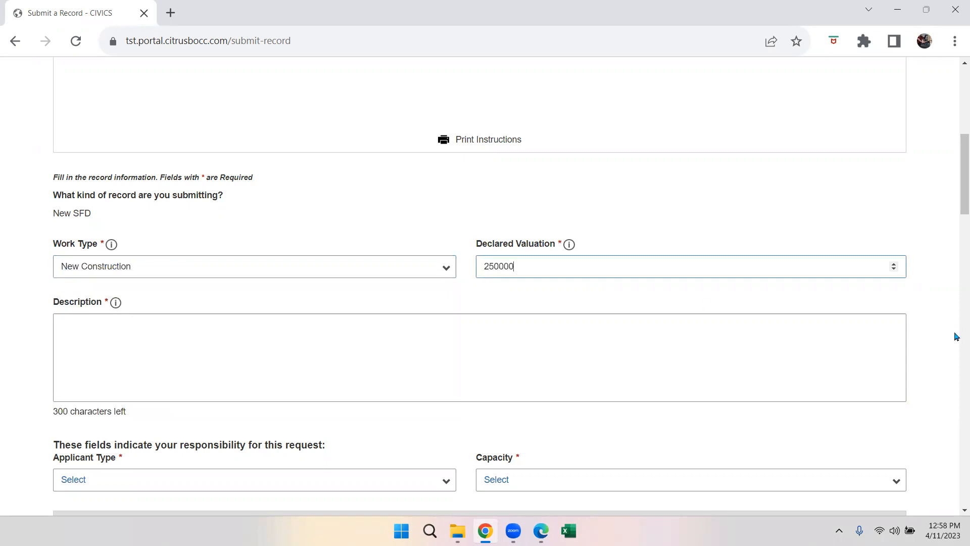
click(260, 361)
text(New house)
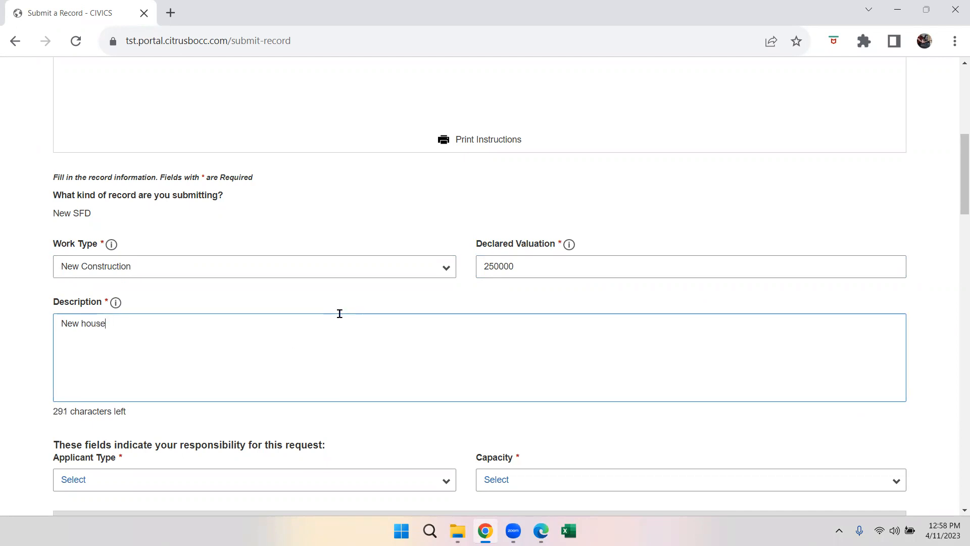
- Set Applicant Type to Licensed Contact and Capacity to General Building Contractor
scroll(339, 312, down, 2)
scroll(339, 318, down, 1)
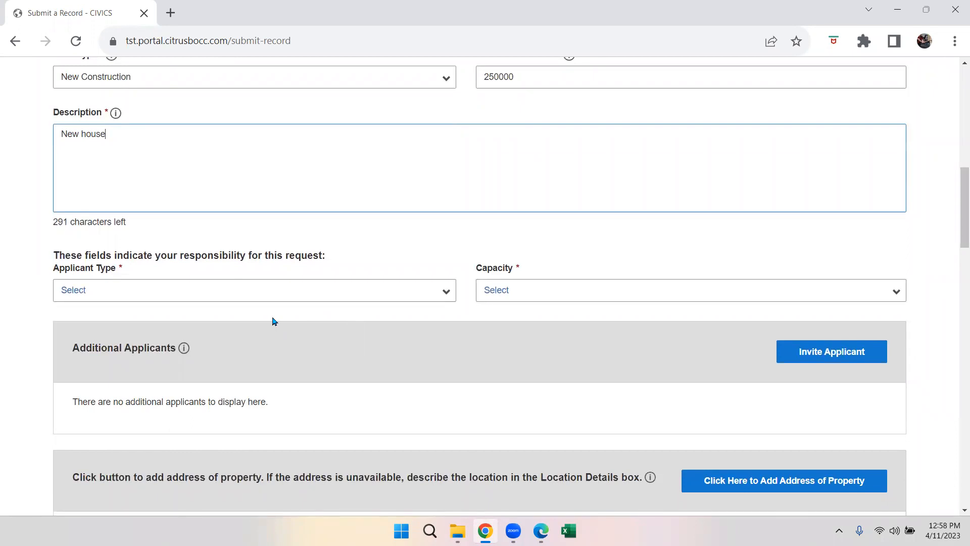
click(89, 287)
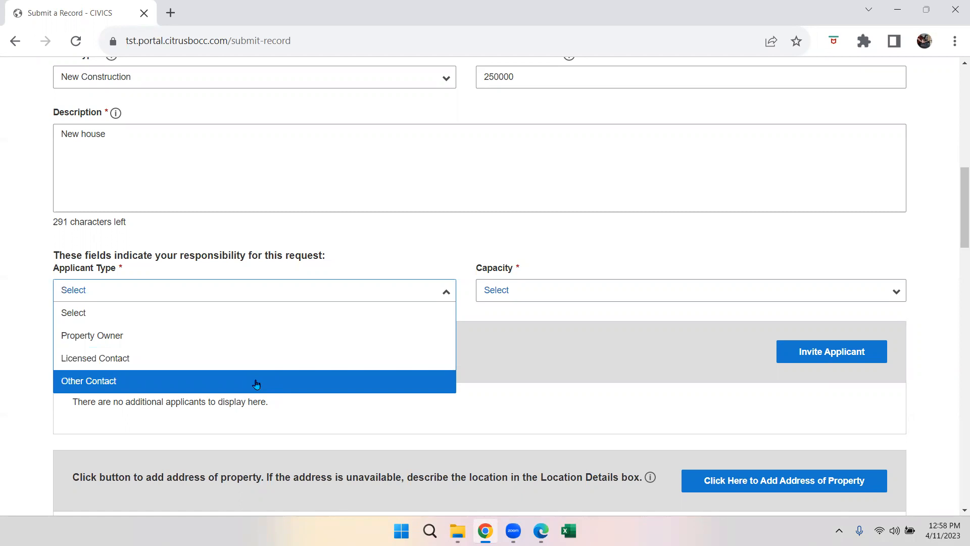
click(215, 358)
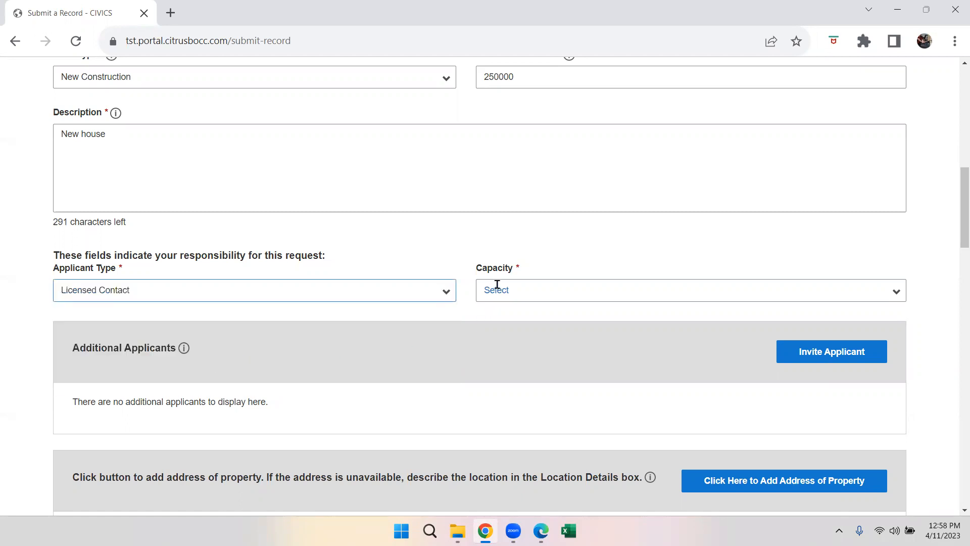
click(552, 287)
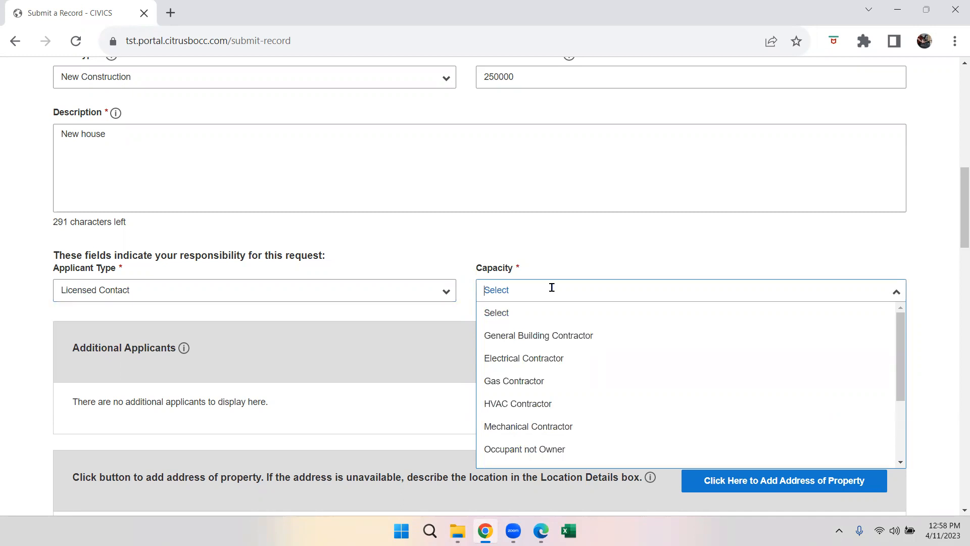
click(612, 338)
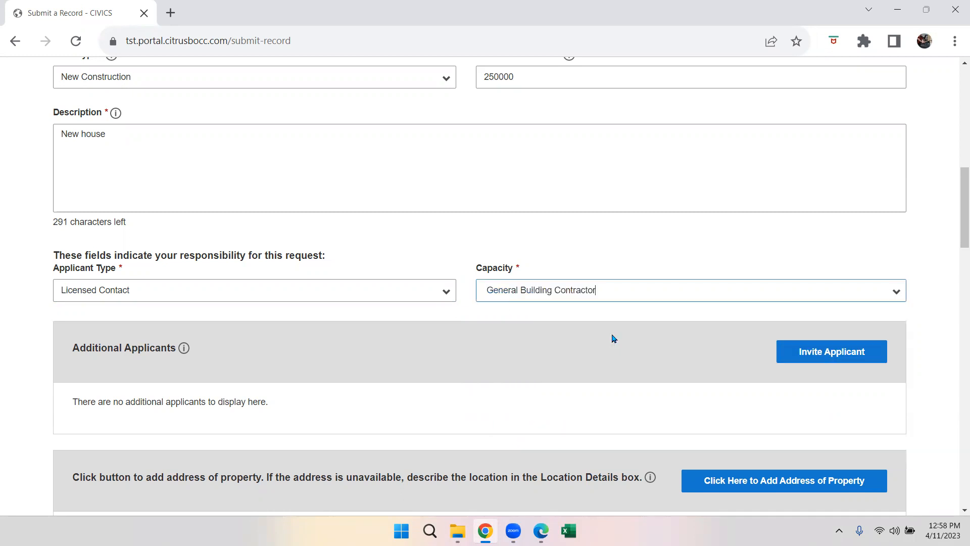
scroll(523, 363, down, 1)
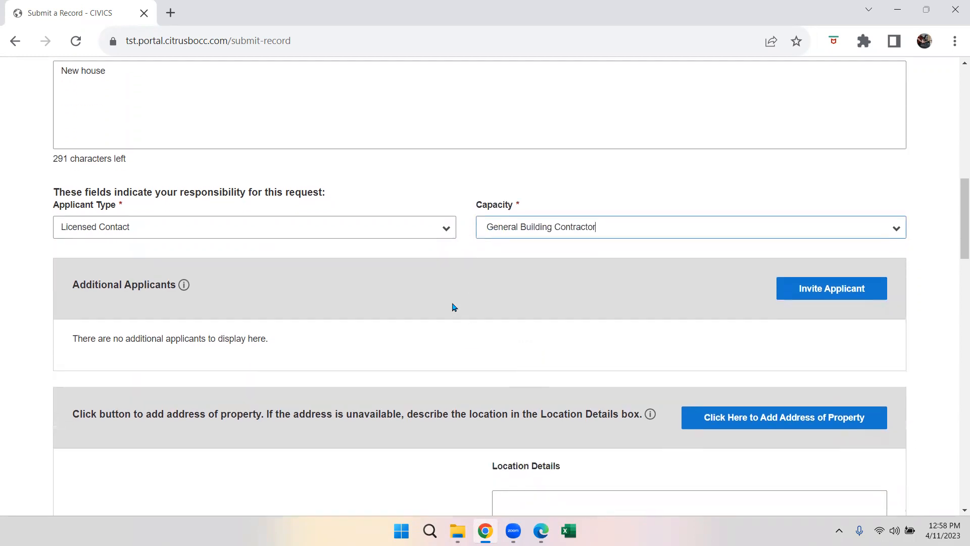
- Fill an invite row as Licensed Contact, Electrical Contractor, then cancel without inviting anyone
click(811, 296)
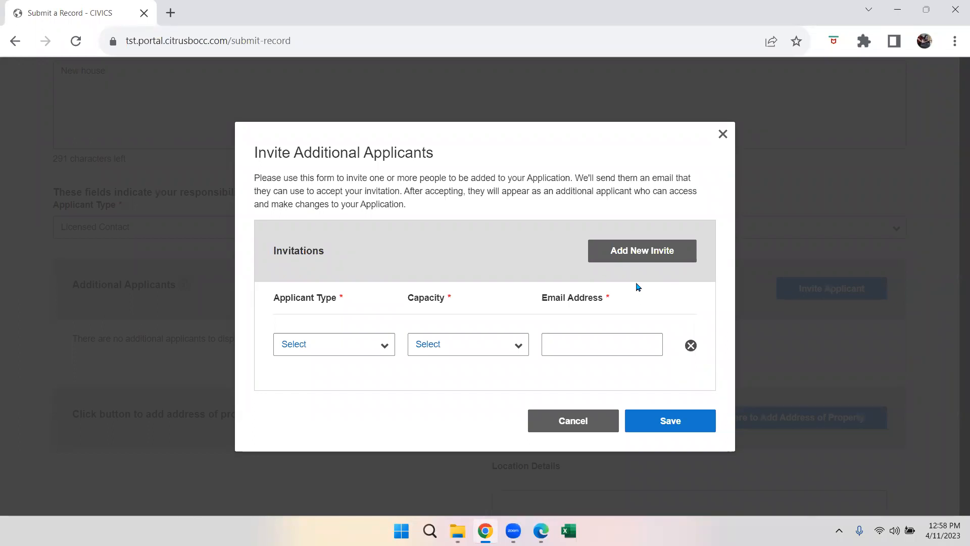
click(598, 257)
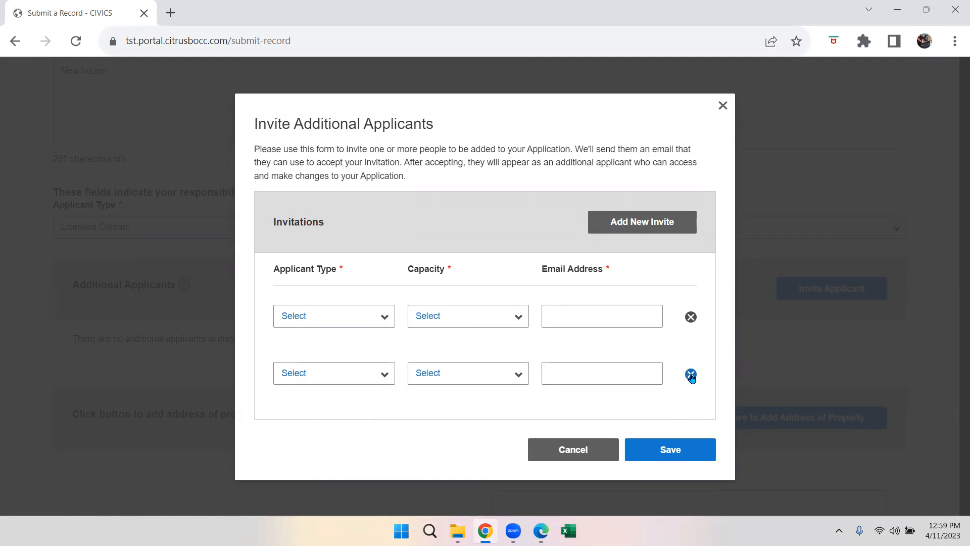
click(690, 374)
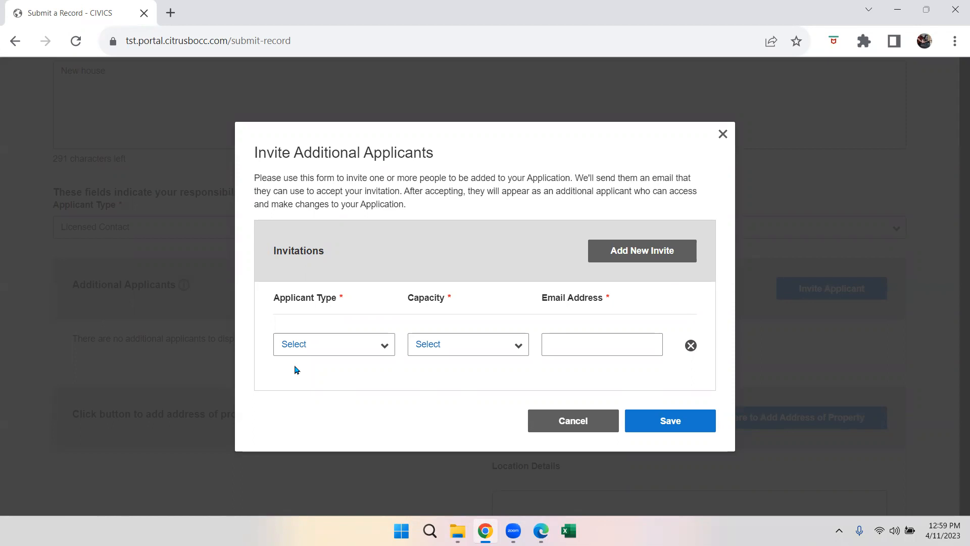
click(304, 343)
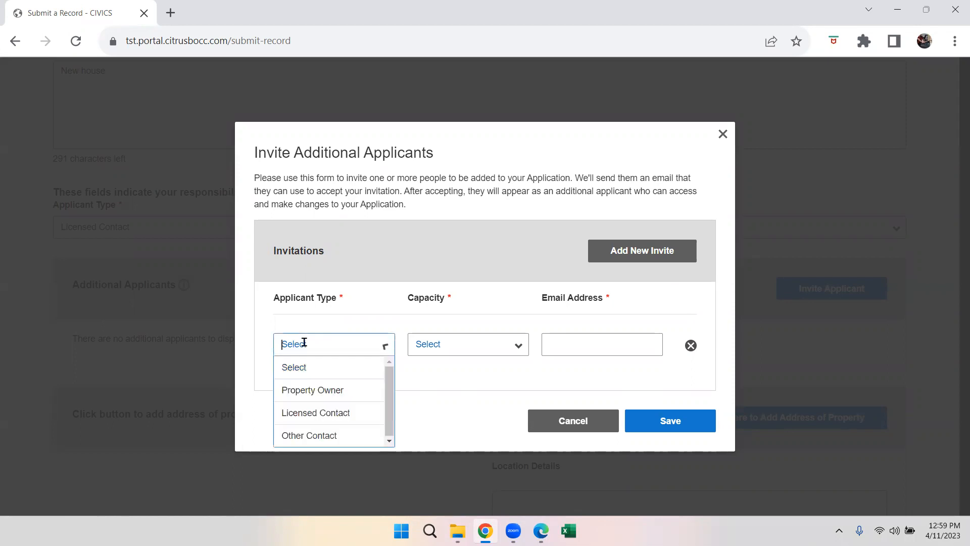
click(357, 413)
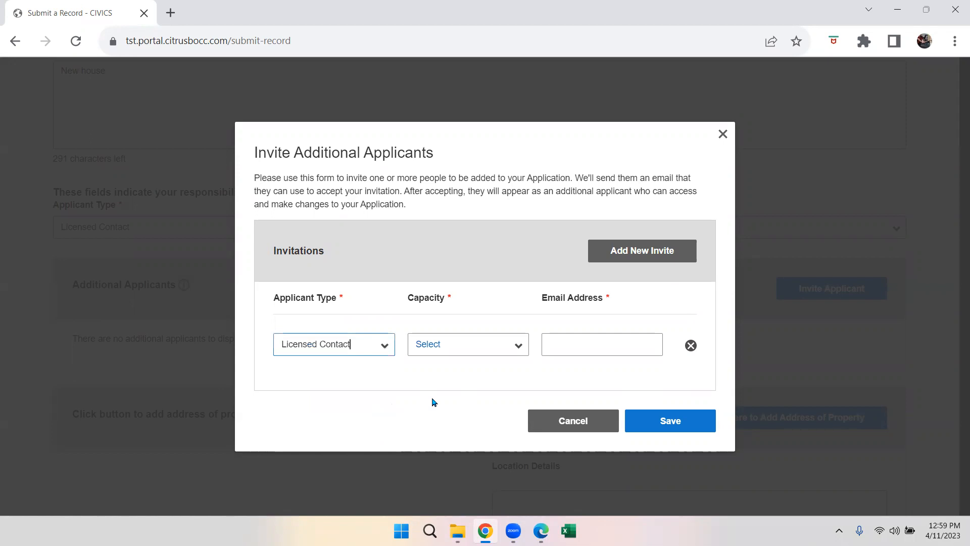
click(454, 343)
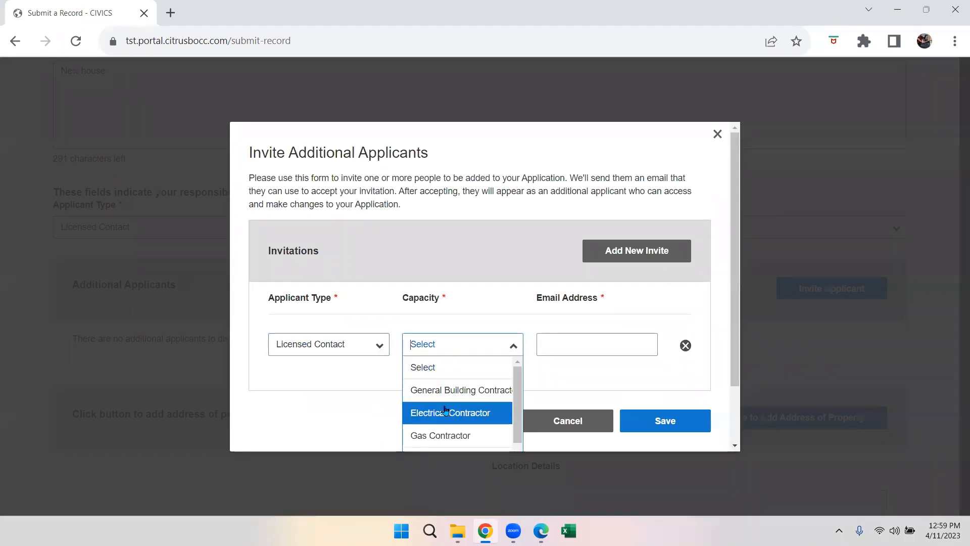
click(425, 412)
click(602, 343)
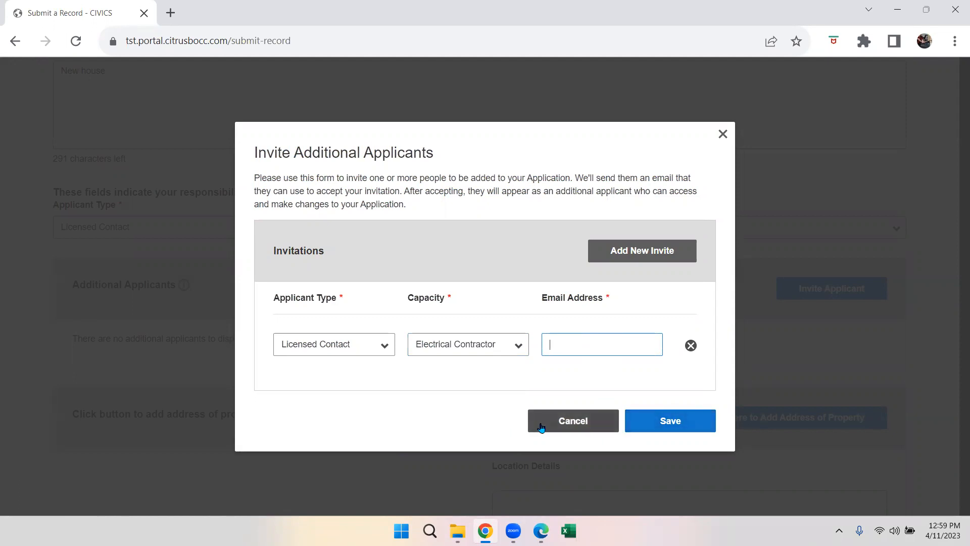
click(541, 427)
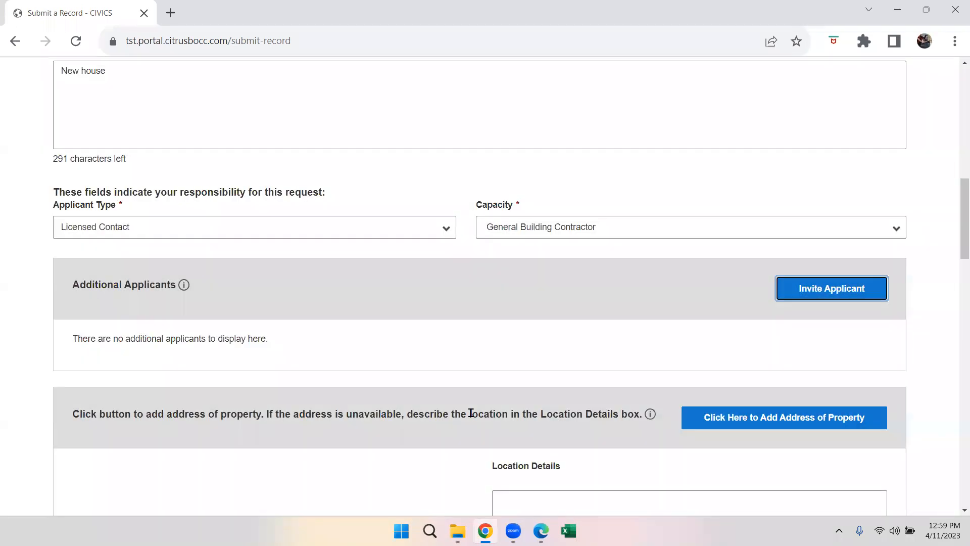
scroll(420, 388, down, 5)
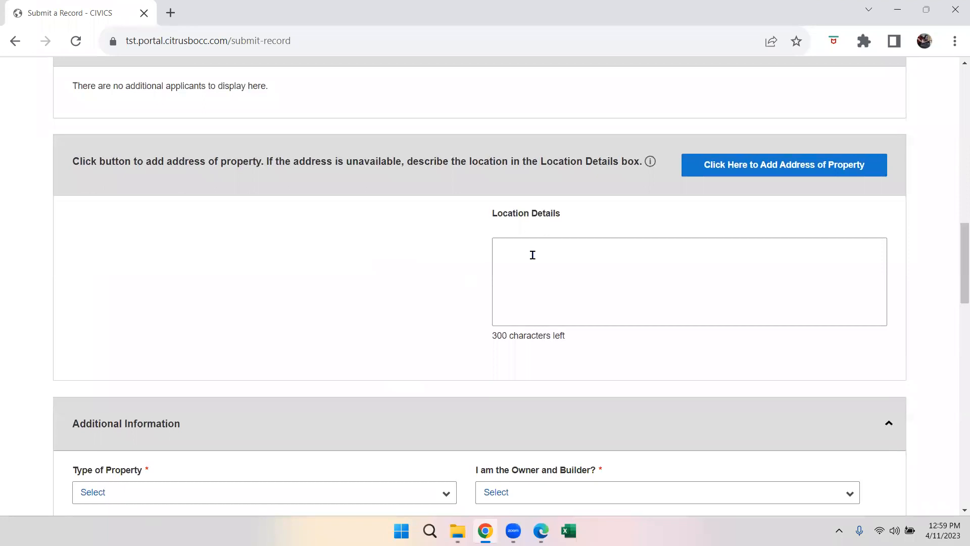
click(693, 167)
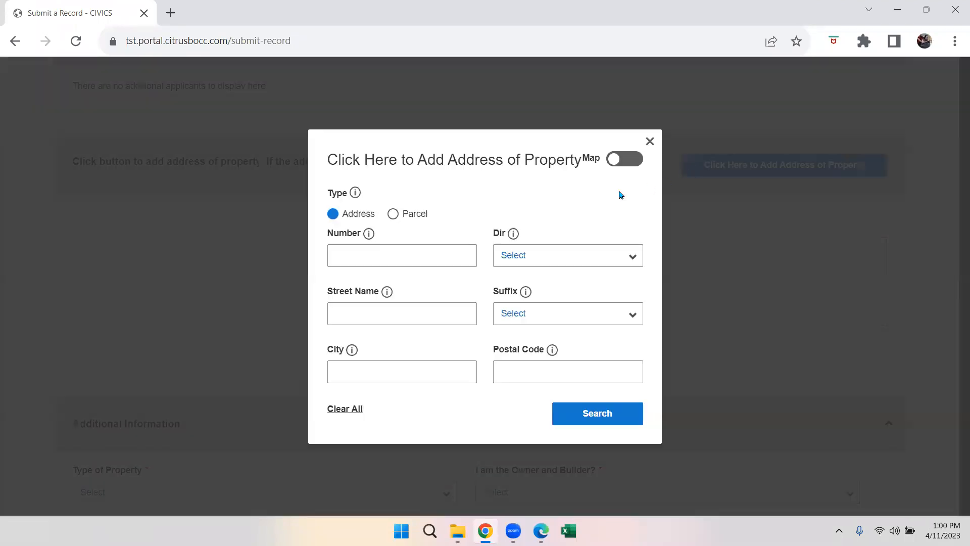
click(434, 253)
text(3600)
click(398, 313)
text(sov)
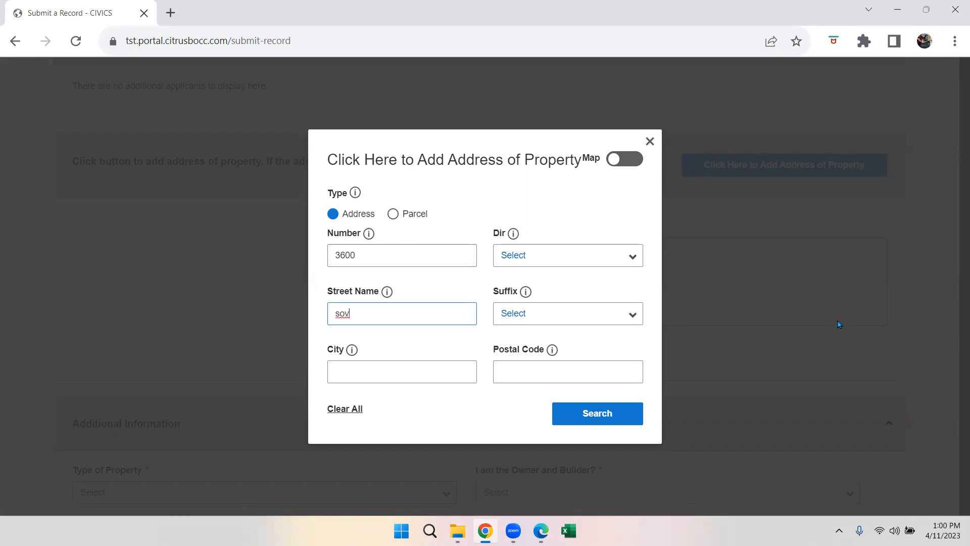
click(608, 414)
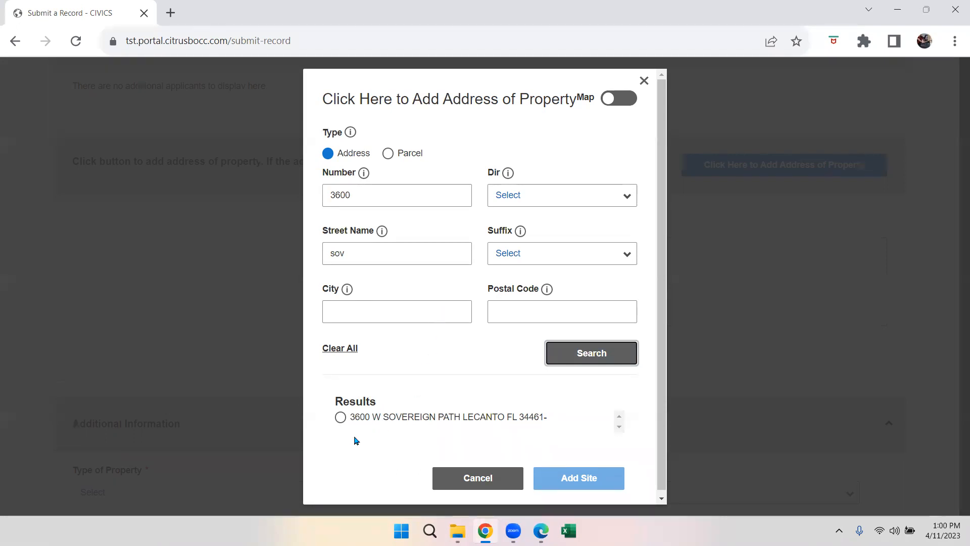
click(341, 419)
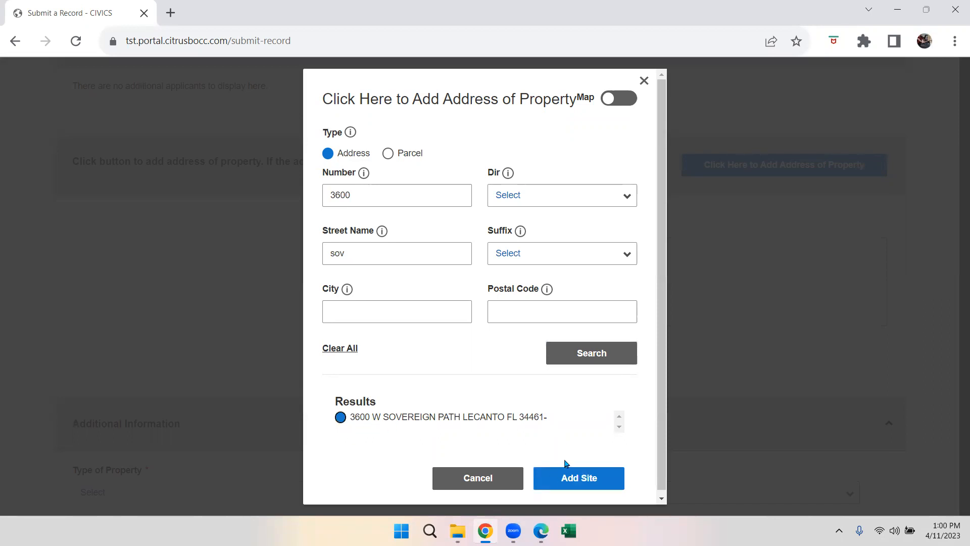
click(567, 476)
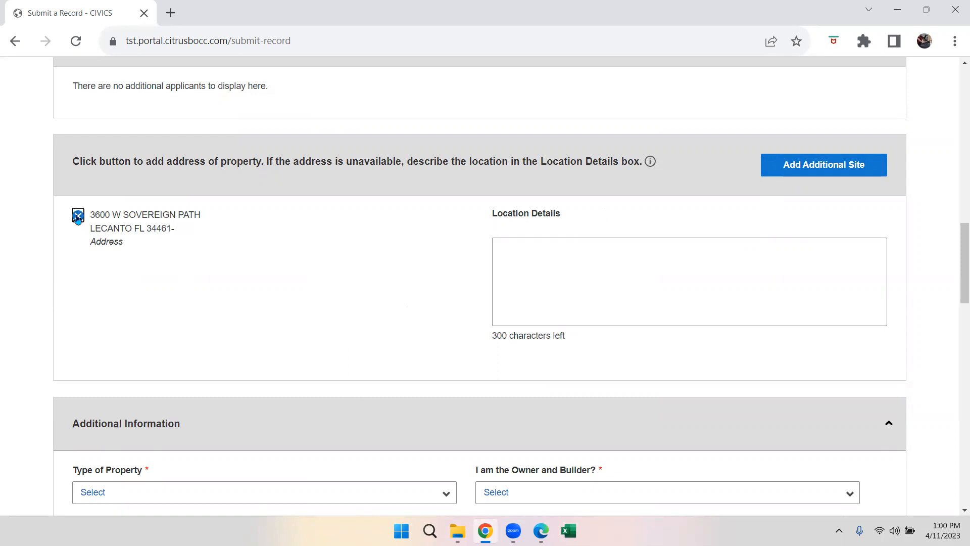
- Enter 'rear of property' as the Location Details
click(623, 260)
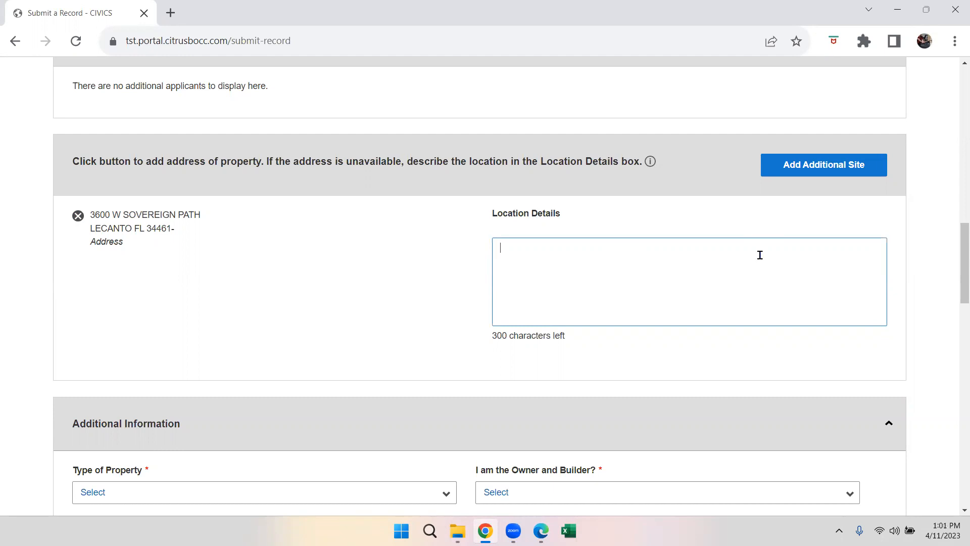
text(rearof)
key(BackSpace)
key(BackSpace)
text(of property)
- Set Type of Property to Residential and Owner and Builder to No
scroll(324, 364, down, 1)
scroll(323, 361, down, 3)
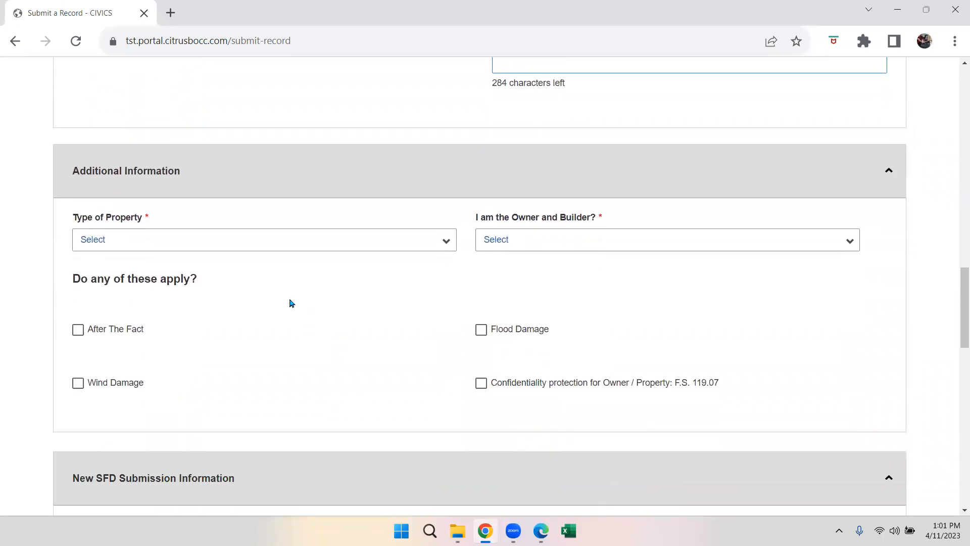
click(111, 236)
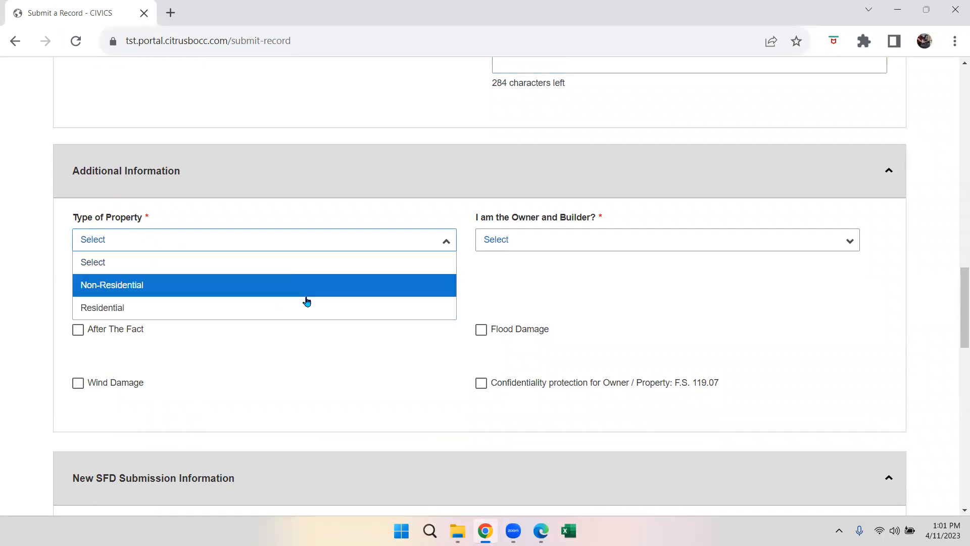
click(297, 310)
click(502, 232)
click(499, 281)
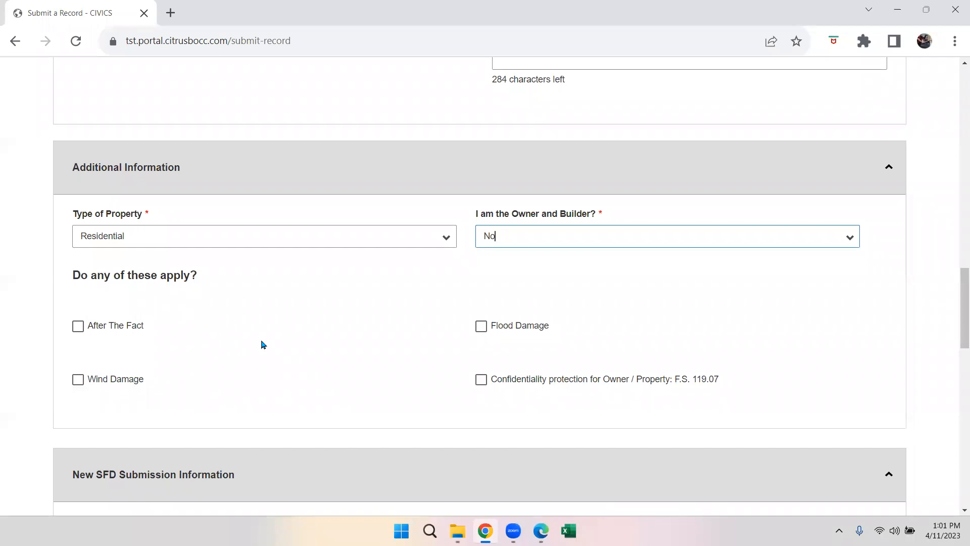
- Leave the wind and flood damage boxes unchecked
scroll(263, 342, down, 2)
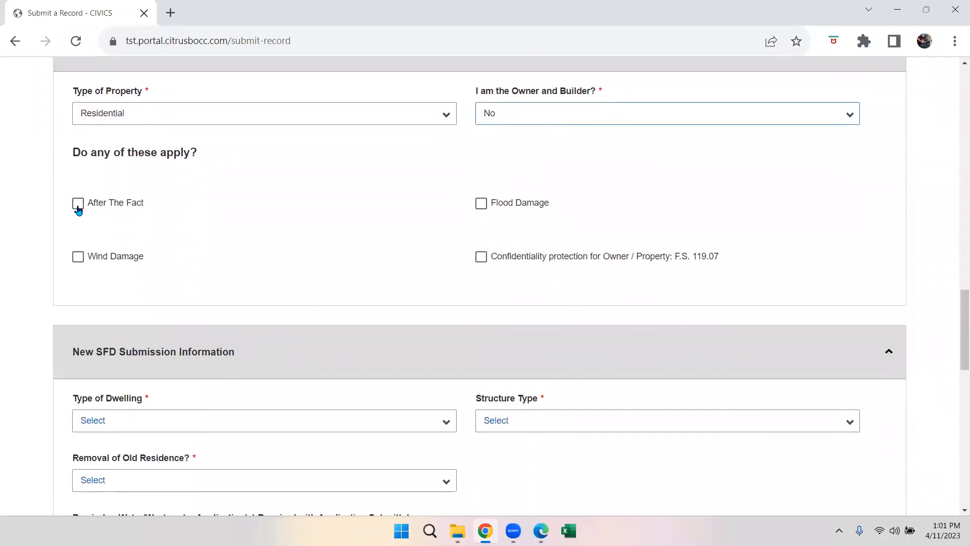
click(77, 262)
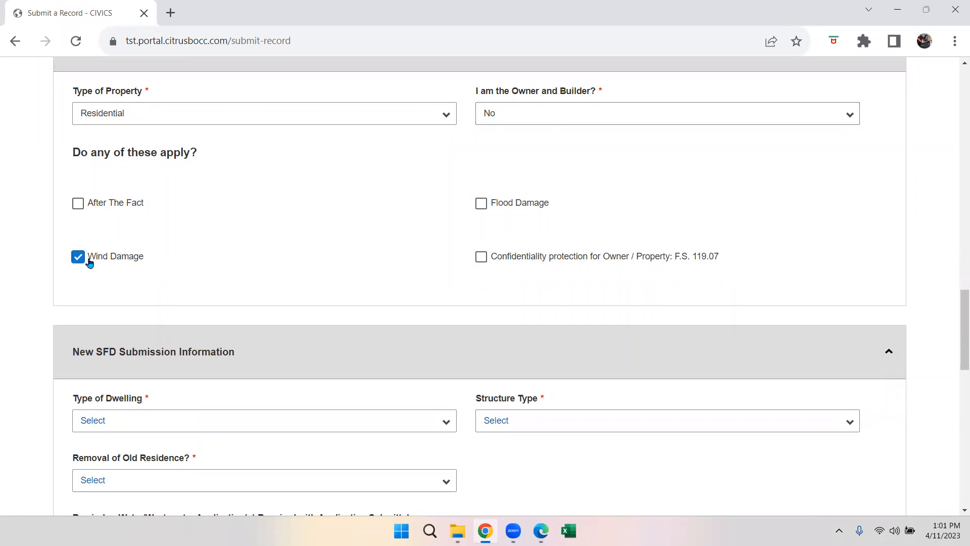
click(482, 210)
click(481, 205)
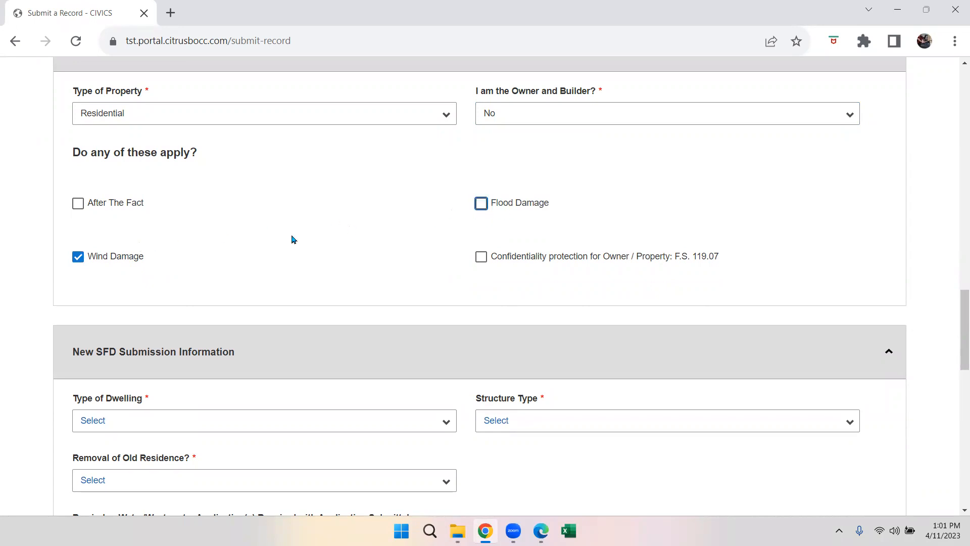
click(78, 258)
- Choose Single Family Dwelling, structure type Detached, and No for removing an old residence
scroll(293, 242, down, 3)
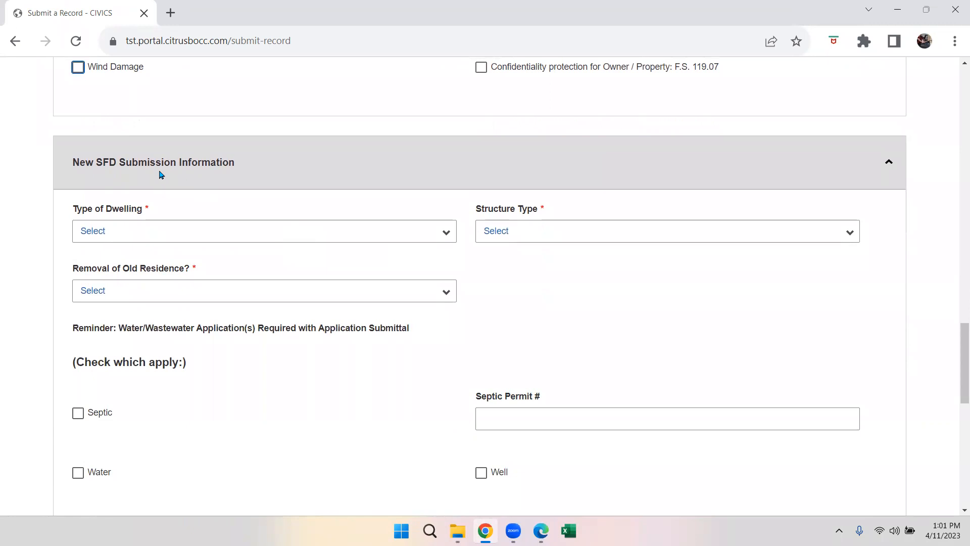
click(120, 229)
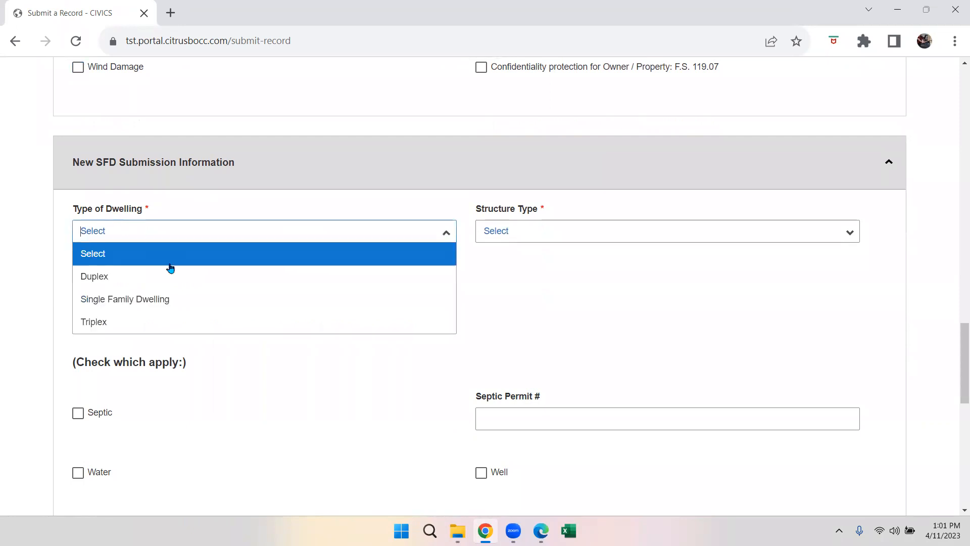
click(175, 302)
click(513, 226)
click(580, 301)
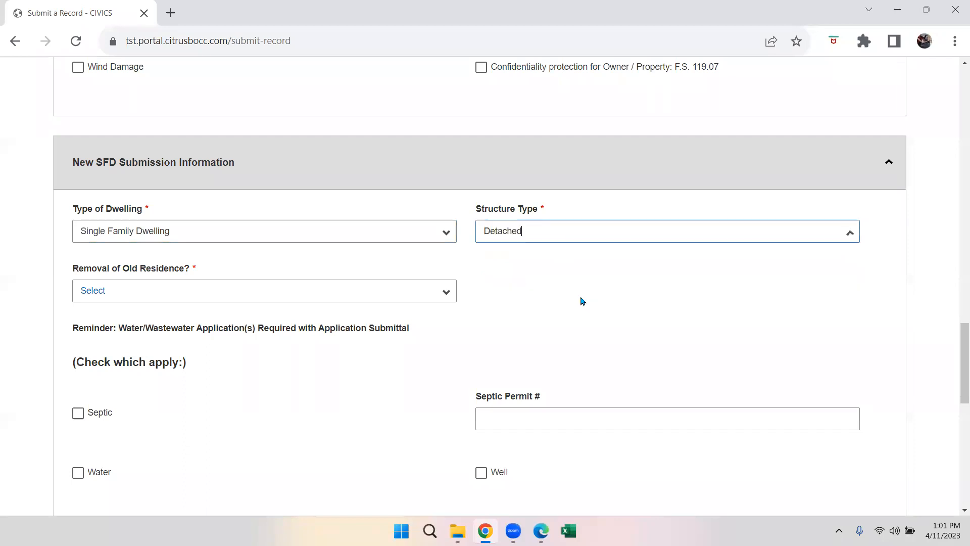
click(281, 291)
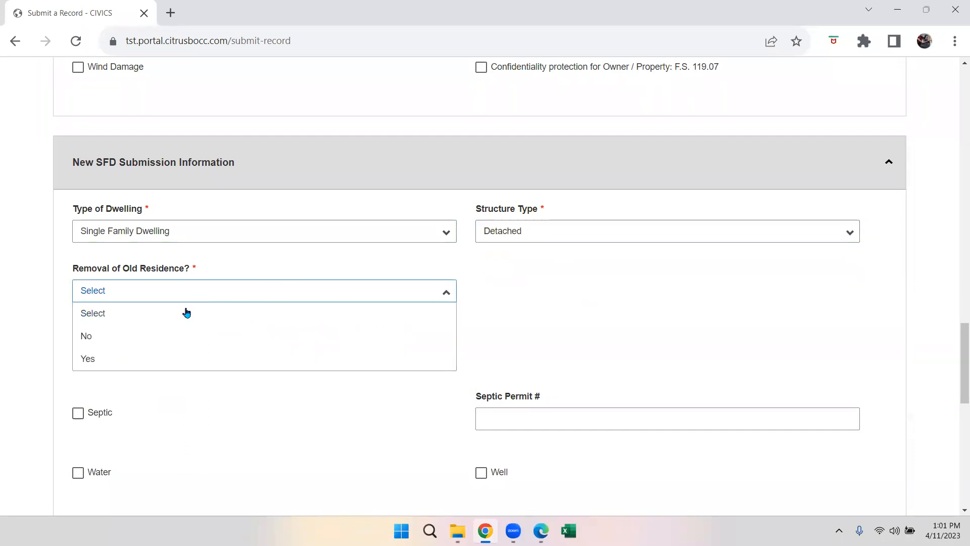
click(162, 335)
scroll(282, 401, down, 3)
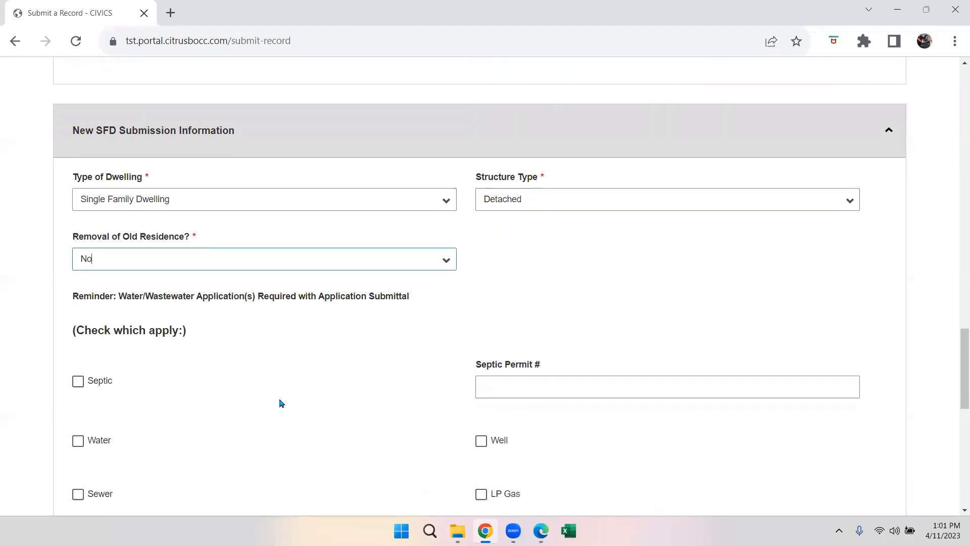
scroll(301, 392, down, 1)
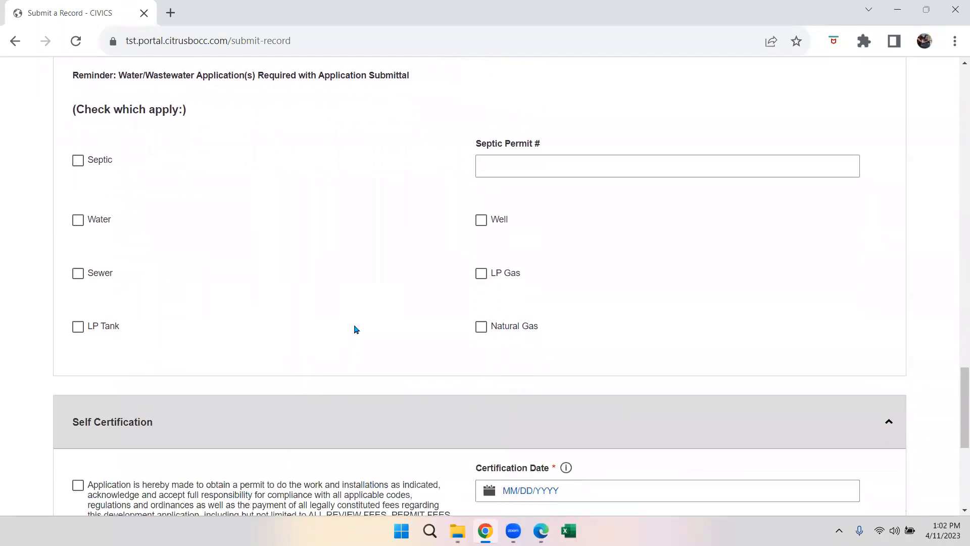
- Accept self-certification dated 04/11/2023 as Contractor and save the record information
scroll(327, 286, down, 4)
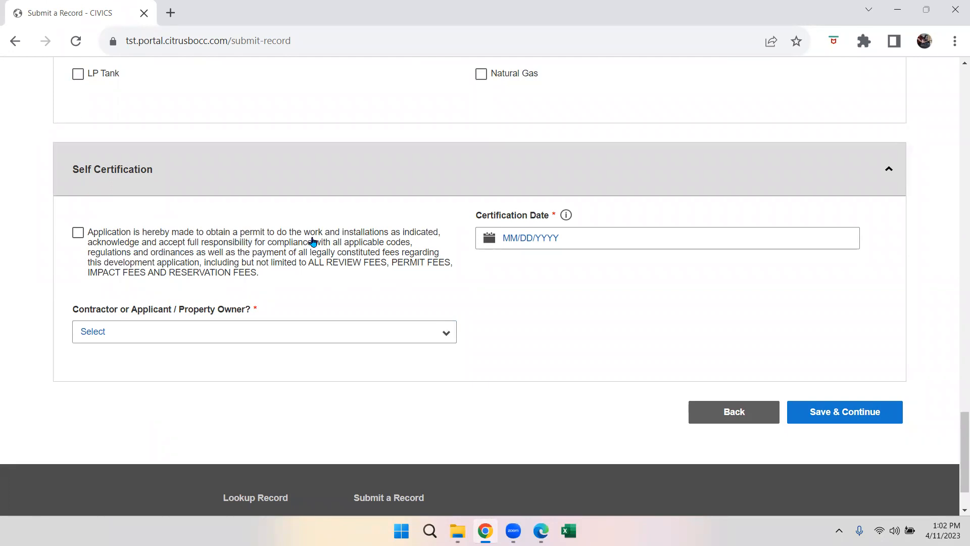
click(78, 237)
click(490, 239)
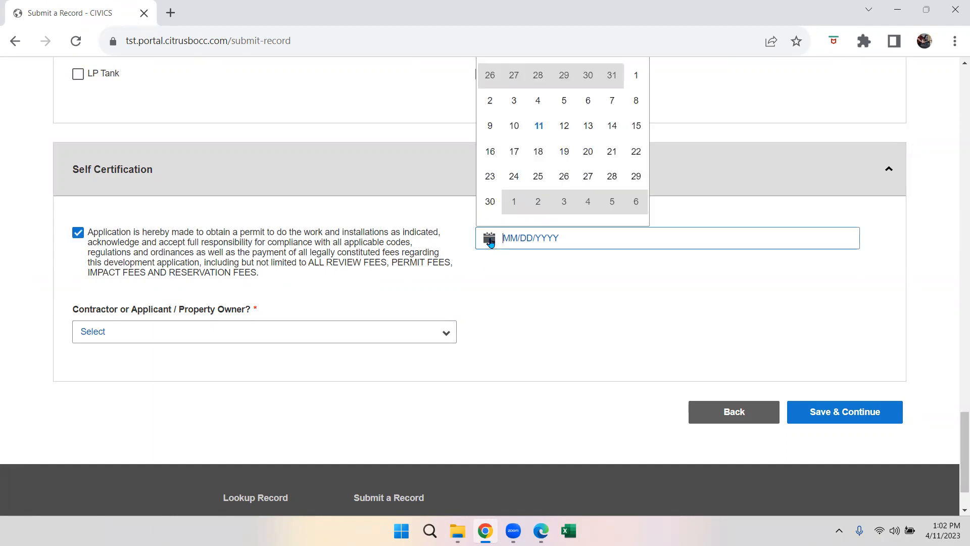
click(538, 126)
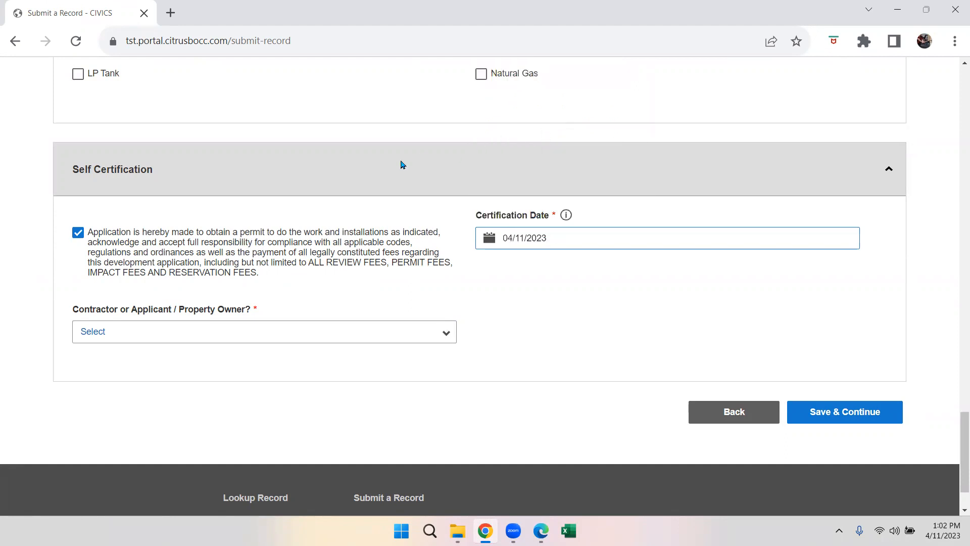
click(118, 330)
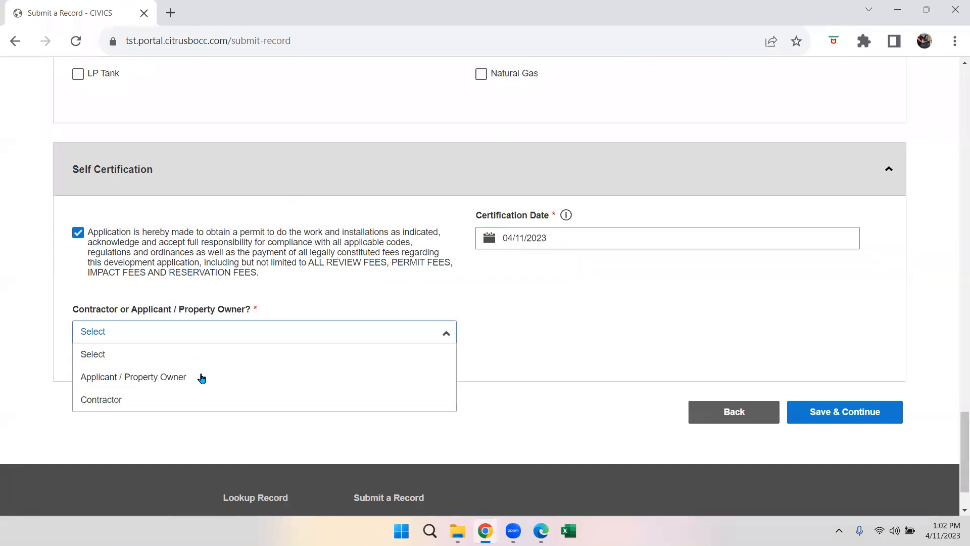
click(133, 400)
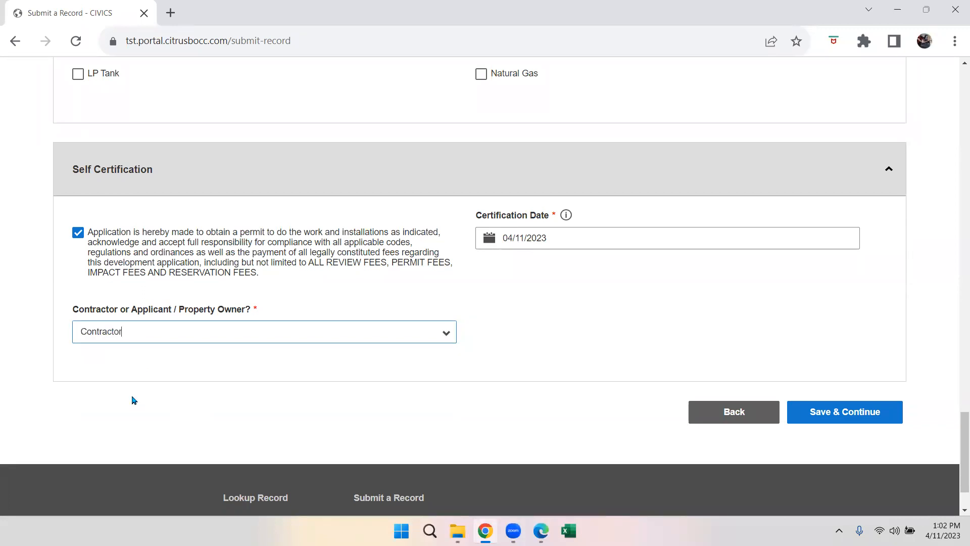
click(799, 418)
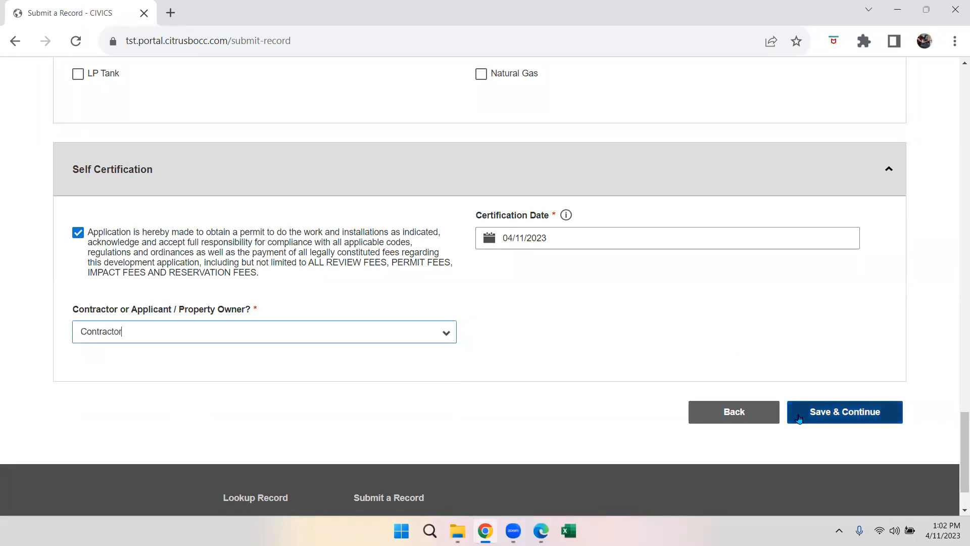
click(802, 416)
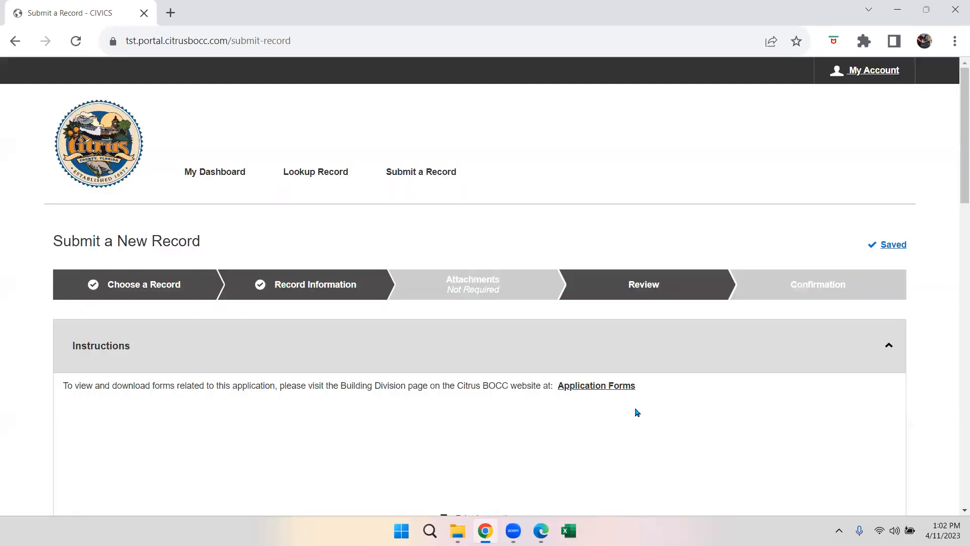
- Scroll through the New SFD review page and submit the application
scroll(637, 410, down, 3)
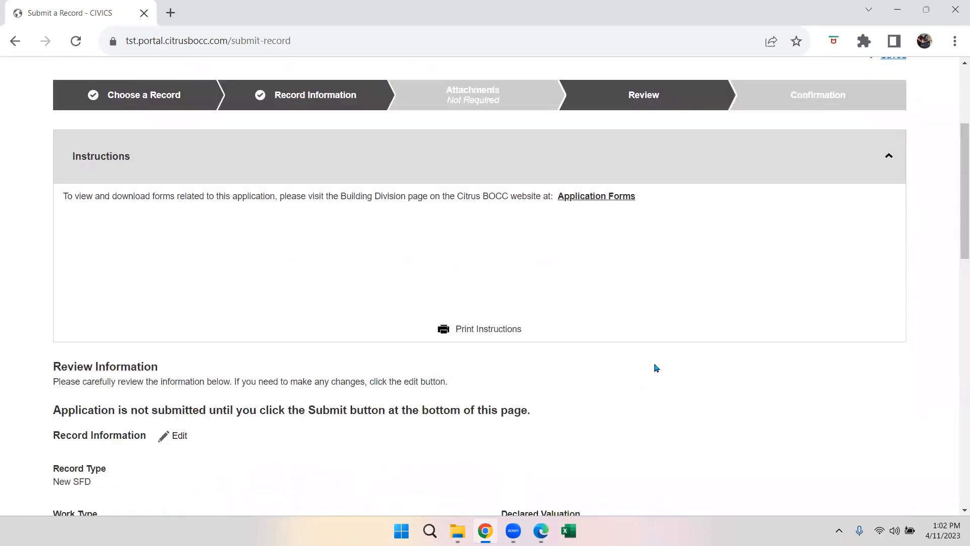
scroll(656, 368, down, 5)
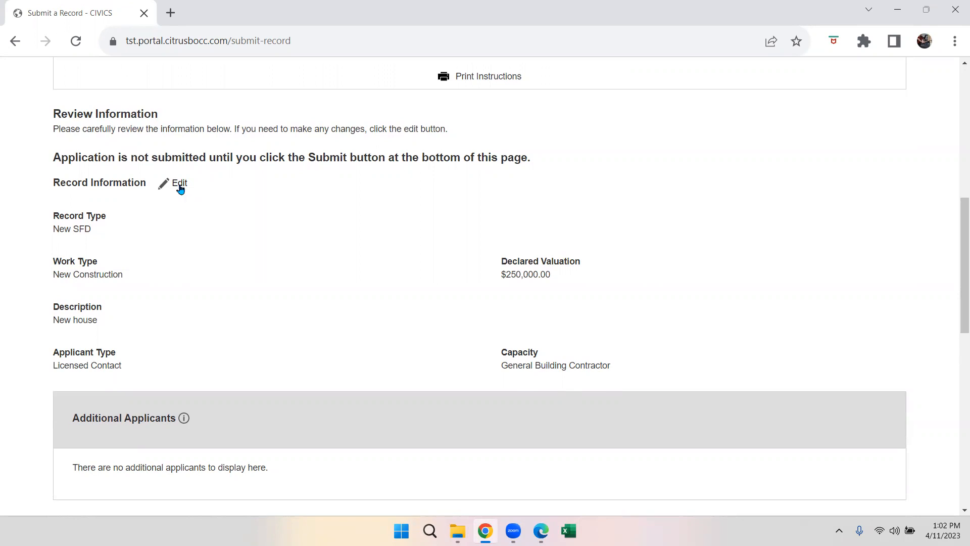
scroll(504, 387, down, 4)
scroll(503, 387, down, 6)
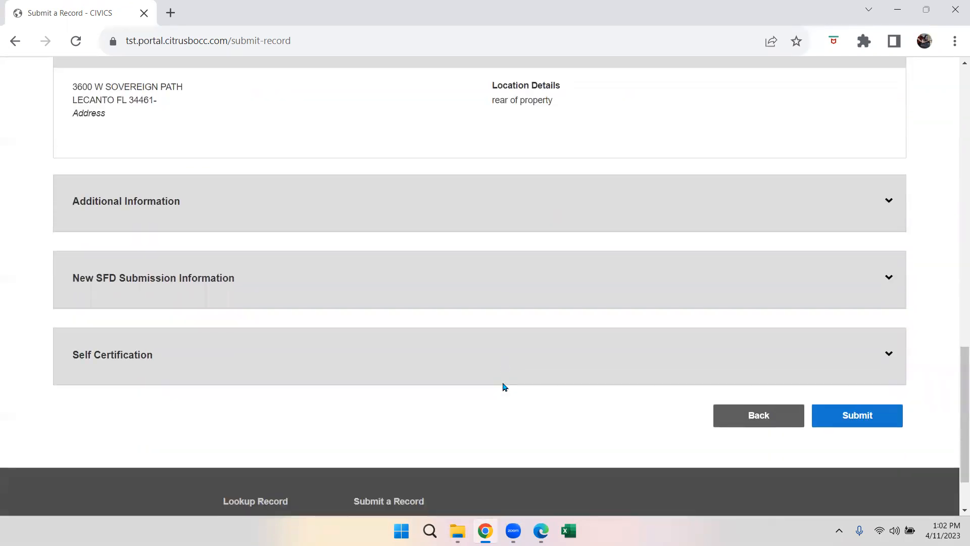
click(831, 419)
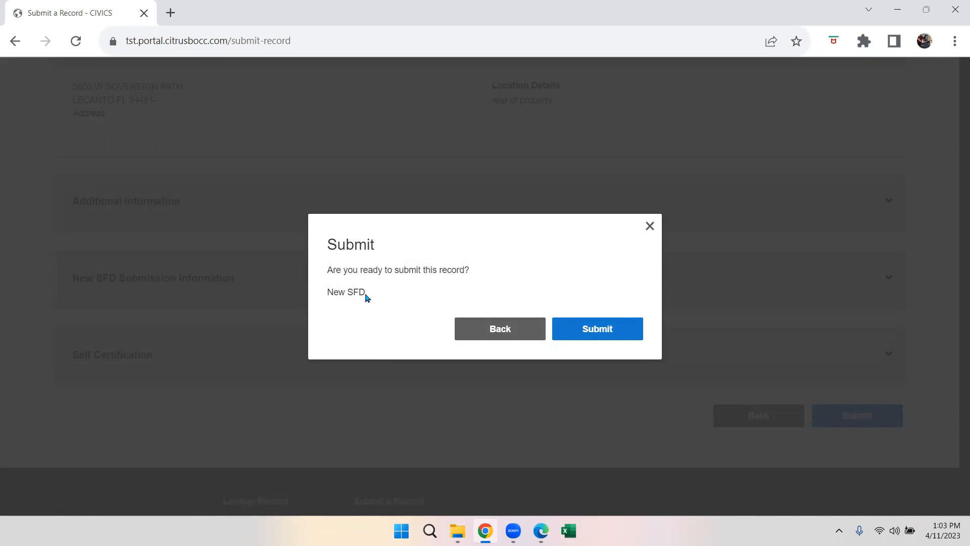
click(567, 332)
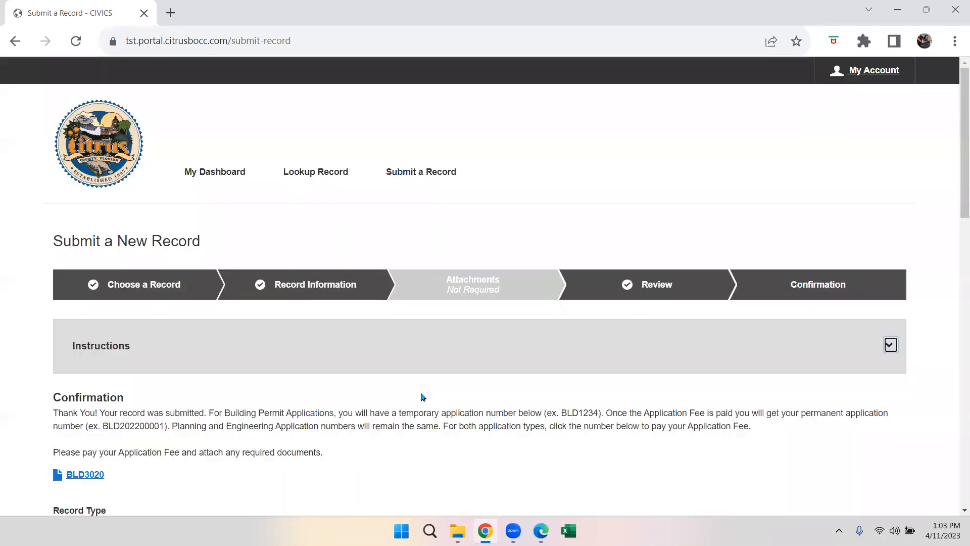
scroll(429, 408, down, 3)
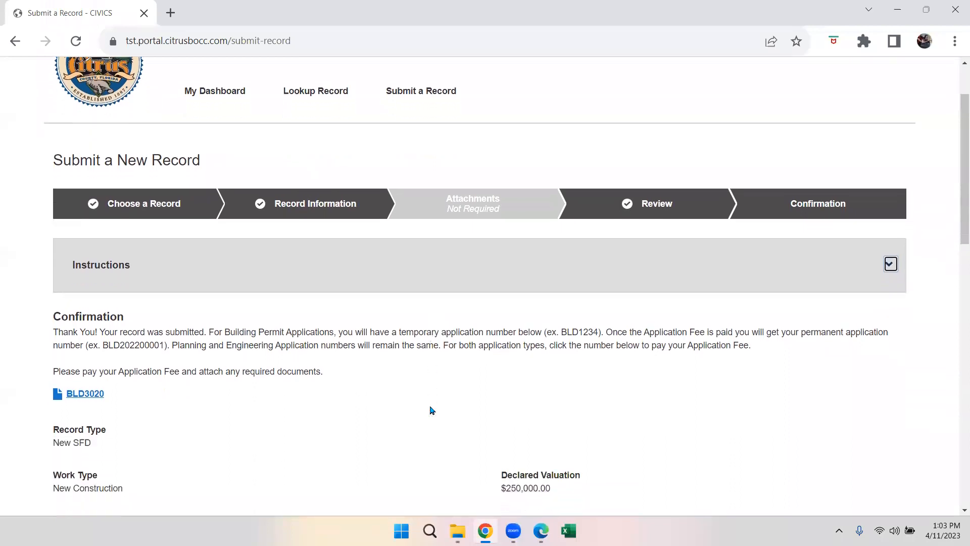
scroll(429, 410, down, 1)
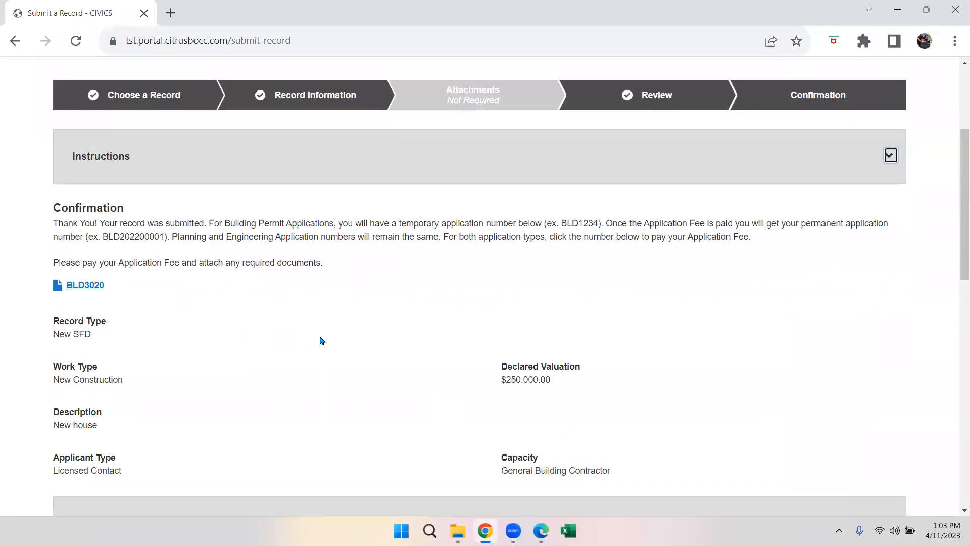
click(86, 286)
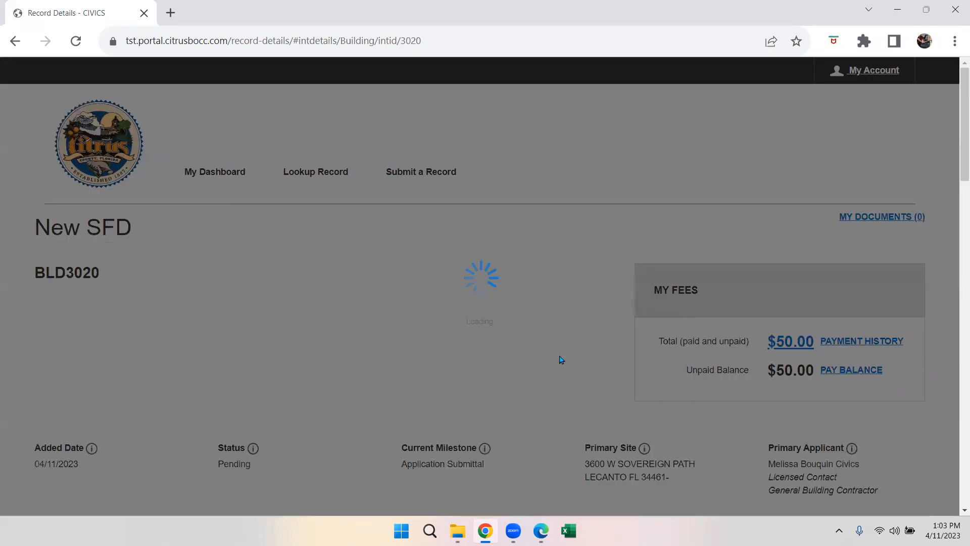
scroll(560, 360, down, 2)
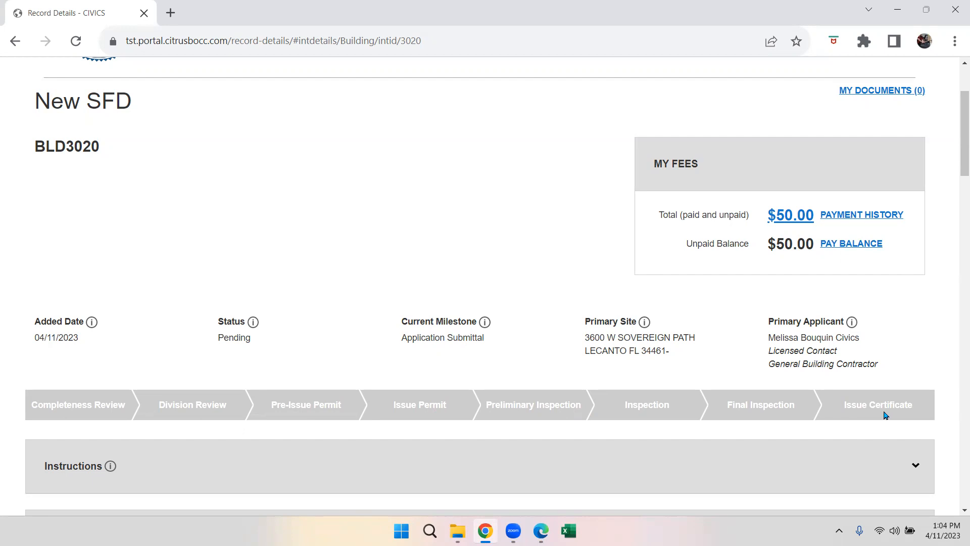
click(857, 245)
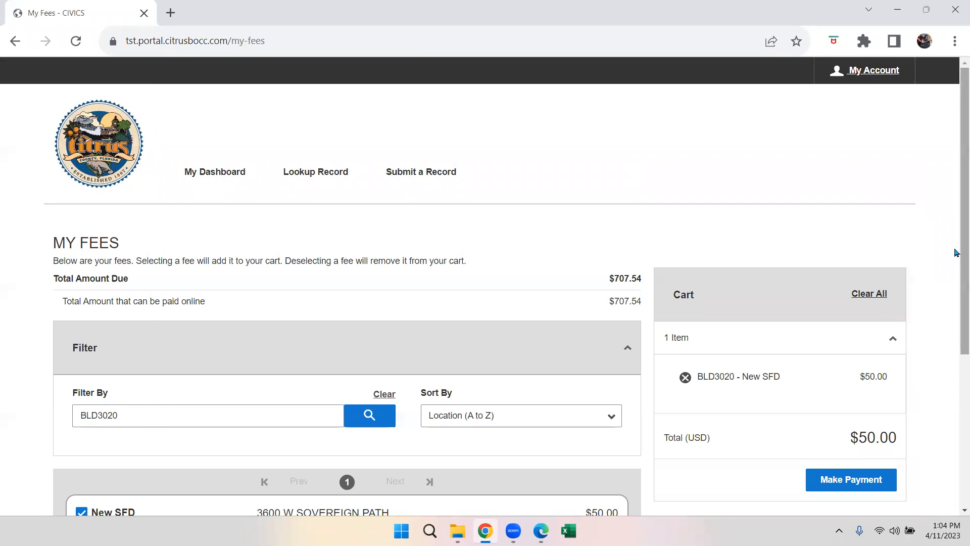
- Clear the record number from the My Fees filter and search to list all fees
drag(957, 252, 956, 319)
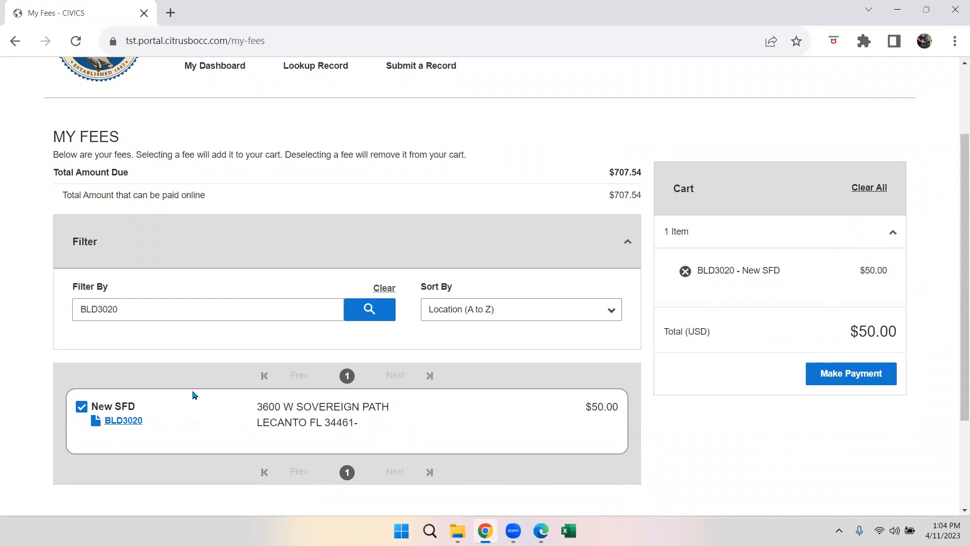
click(147, 310)
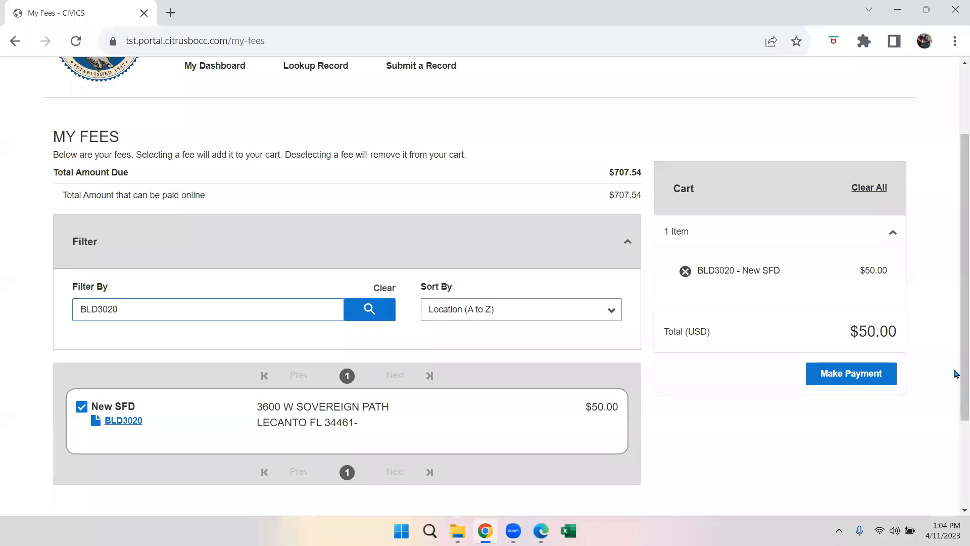
scroll(956, 354, down, 1)
scroll(956, 363, down, 1)
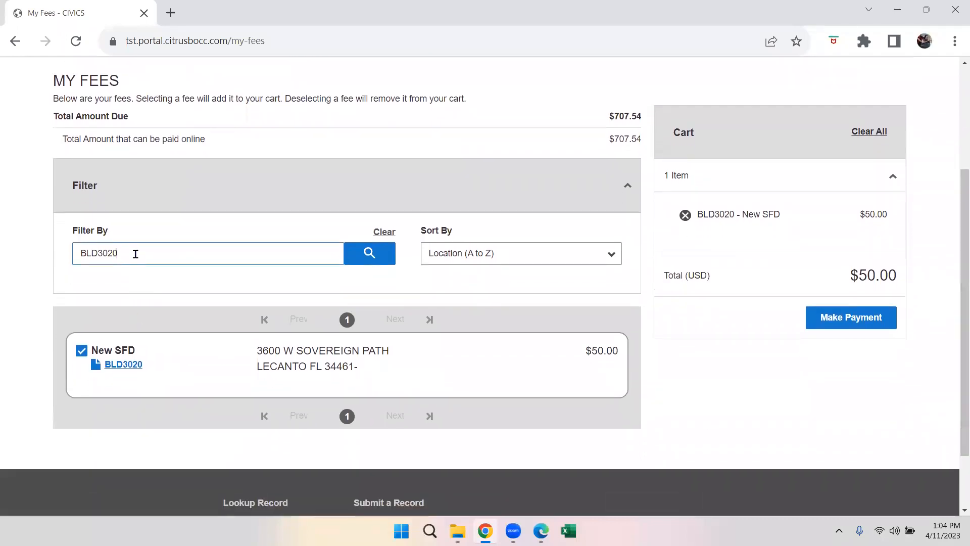
key(BackSpace)
key(BackSpace)
key(BackSpace)
key(BackSpace)
key(BackSpace)
key(BackSpace)
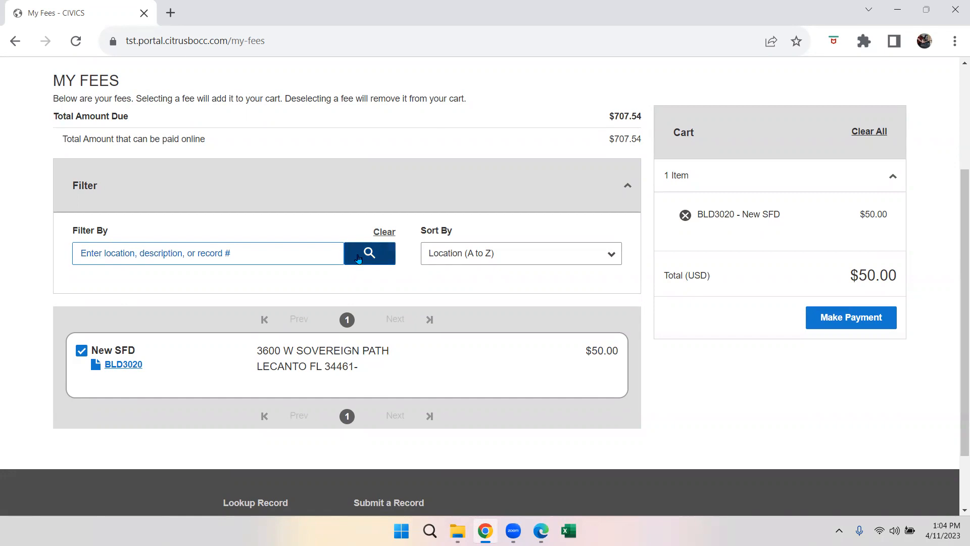
click(358, 258)
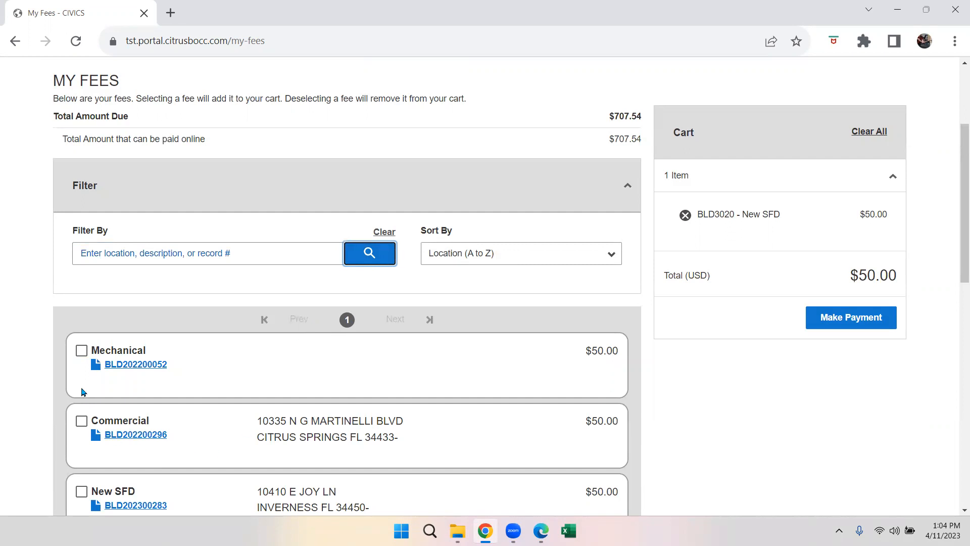
click(82, 351)
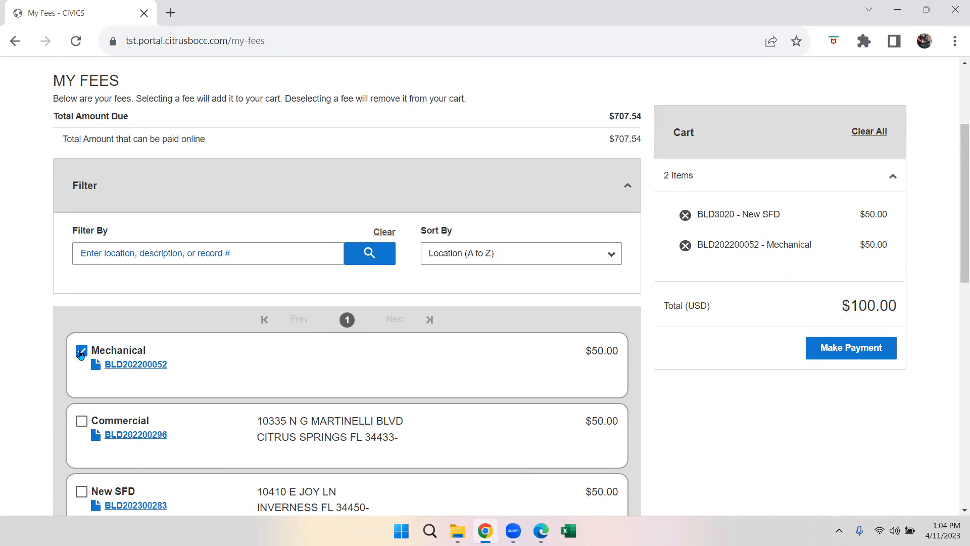
click(81, 353)
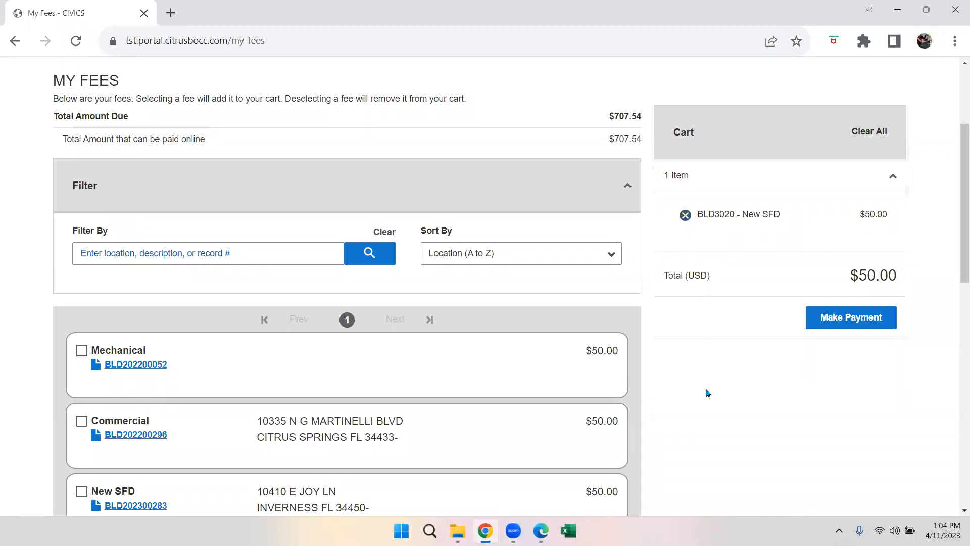
scroll(708, 393, up, 1)
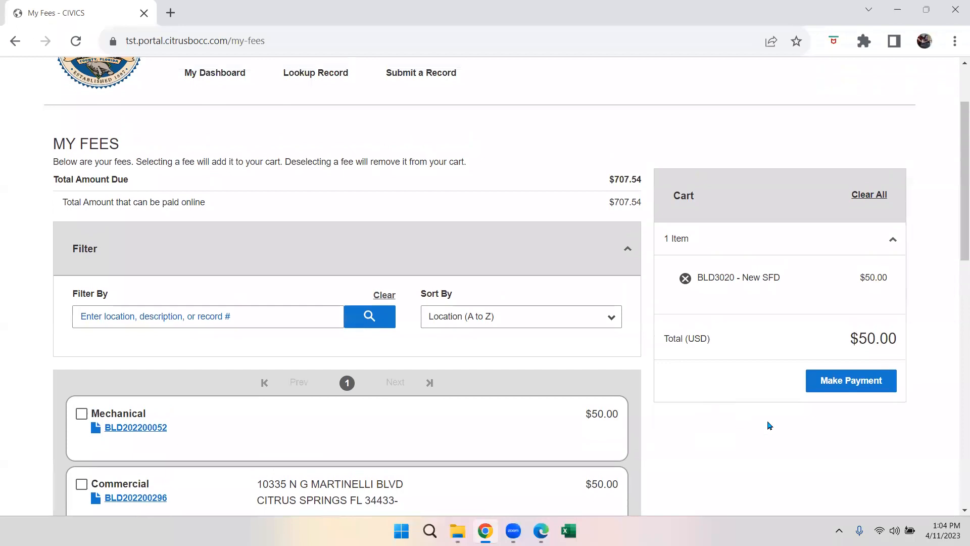
- Check out the $50.00 cart and accept the redirect to the external payment page
click(813, 385)
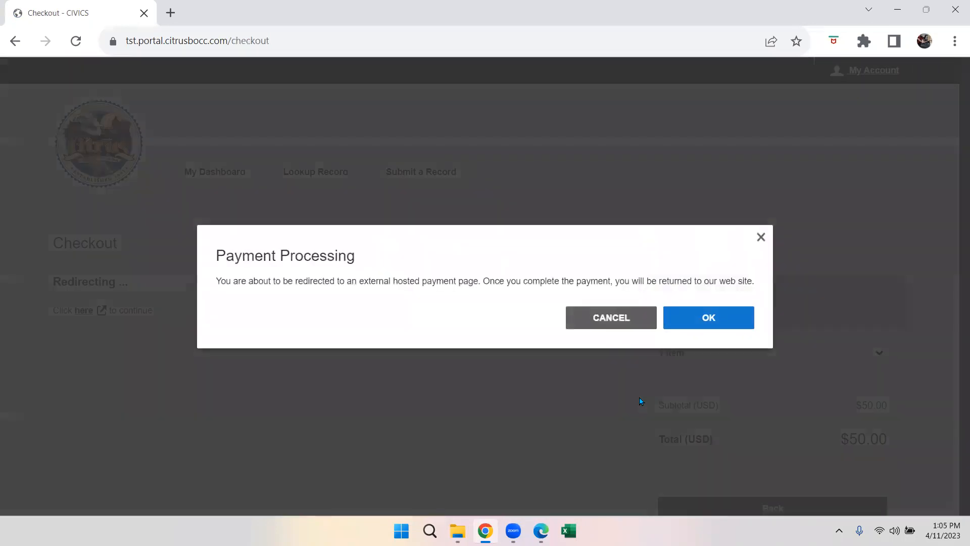
click(688, 322)
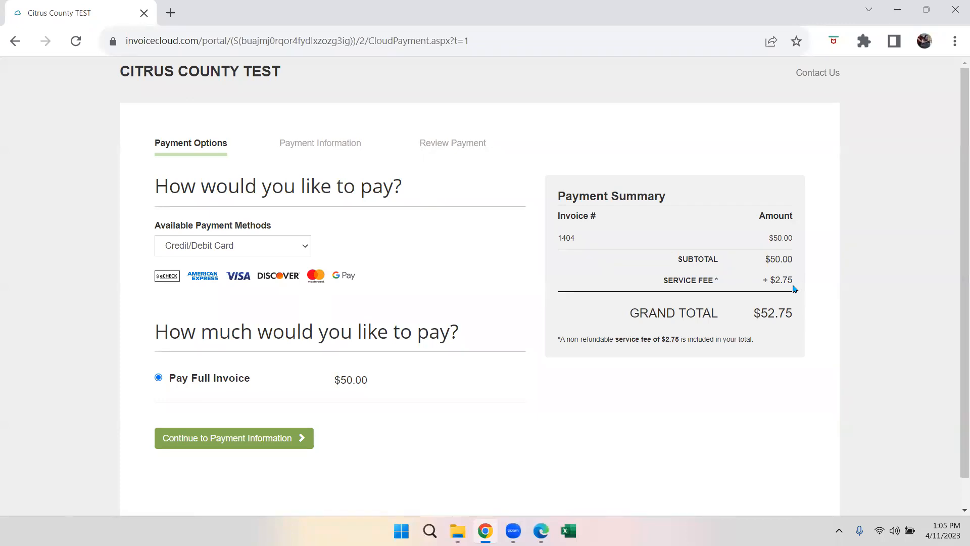
- Switch the payment method to EFT (Check), then back to Credit/Debit Card for a $52.75 total
click(309, 251)
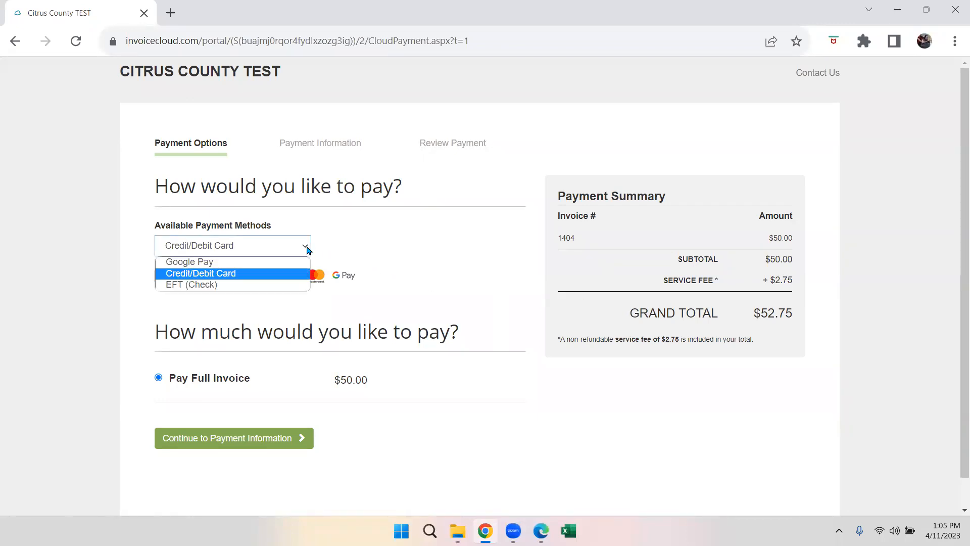
click(269, 286)
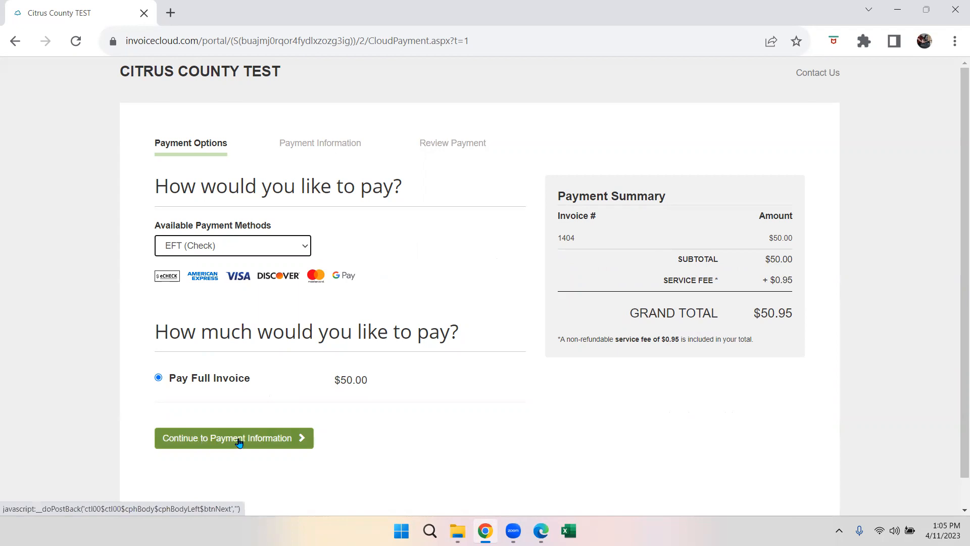
click(232, 246)
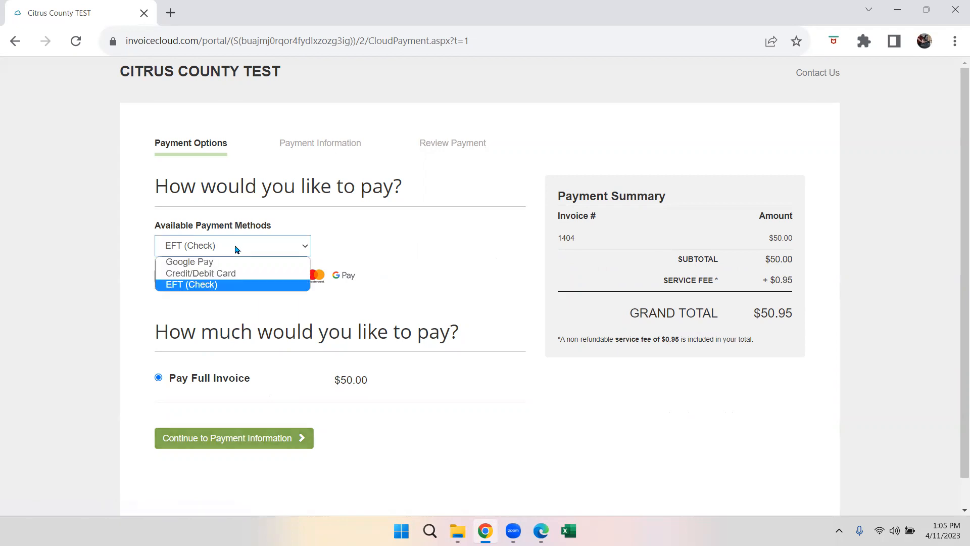
click(233, 273)
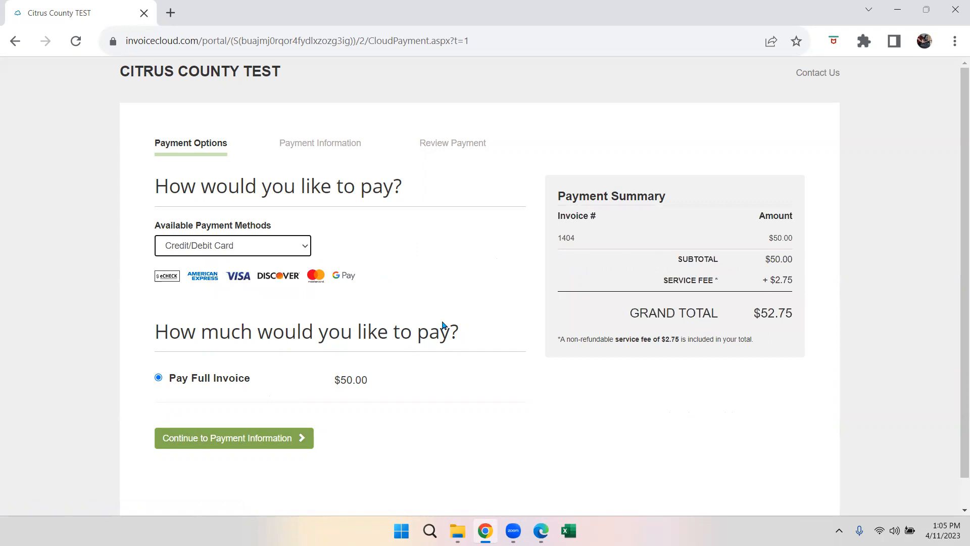